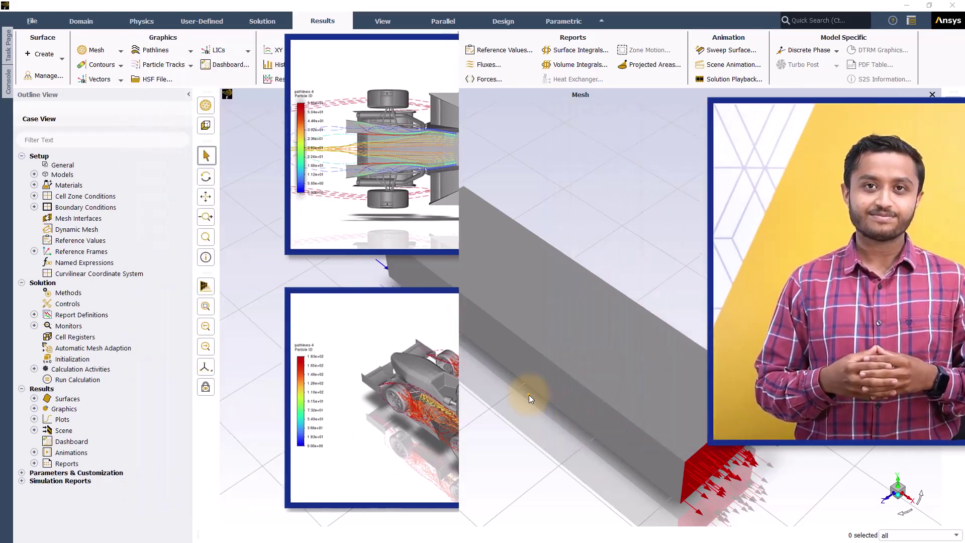
- Display the mesh as faces for all wall surfaces except side-wall and top-wall, leaving out every other surface group
click(205, 105)
click(494, 274)
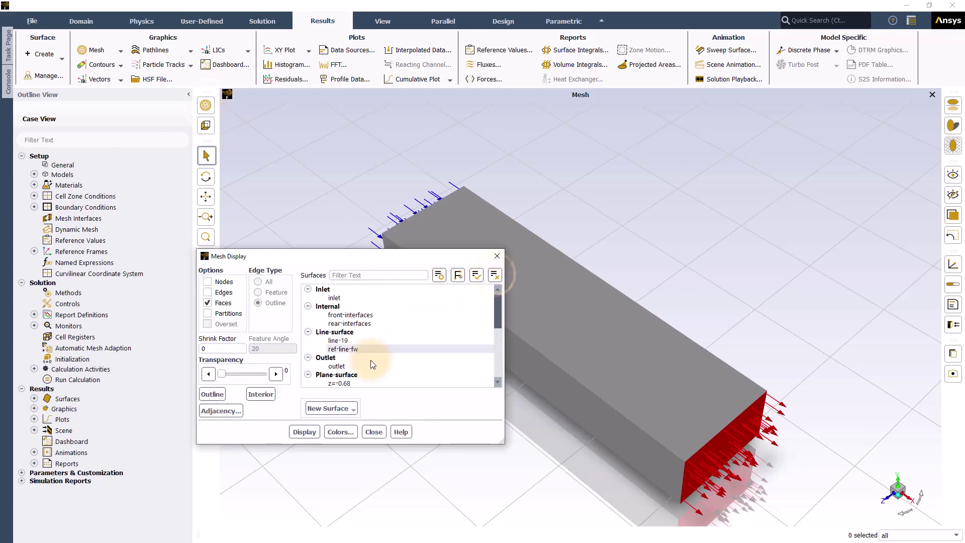
scroll(362, 360, down, 6)
scroll(346, 342, up, 3)
click(323, 332)
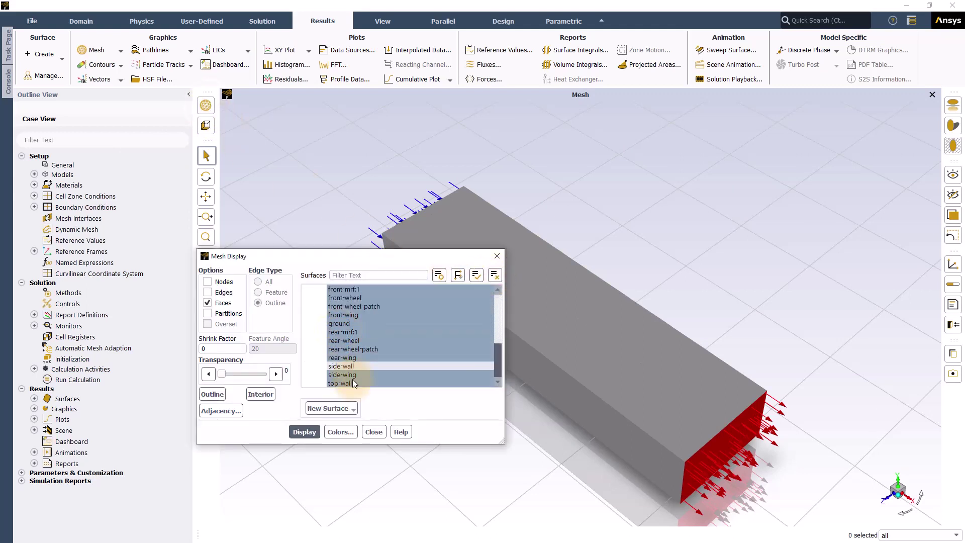
scroll(397, 352, down, 3)
click(342, 365)
click(304, 431)
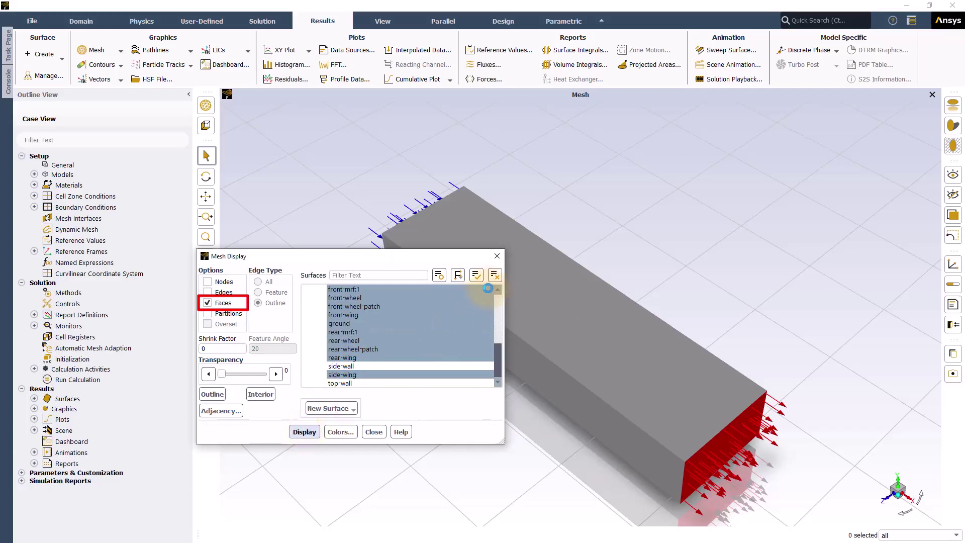
click(497, 257)
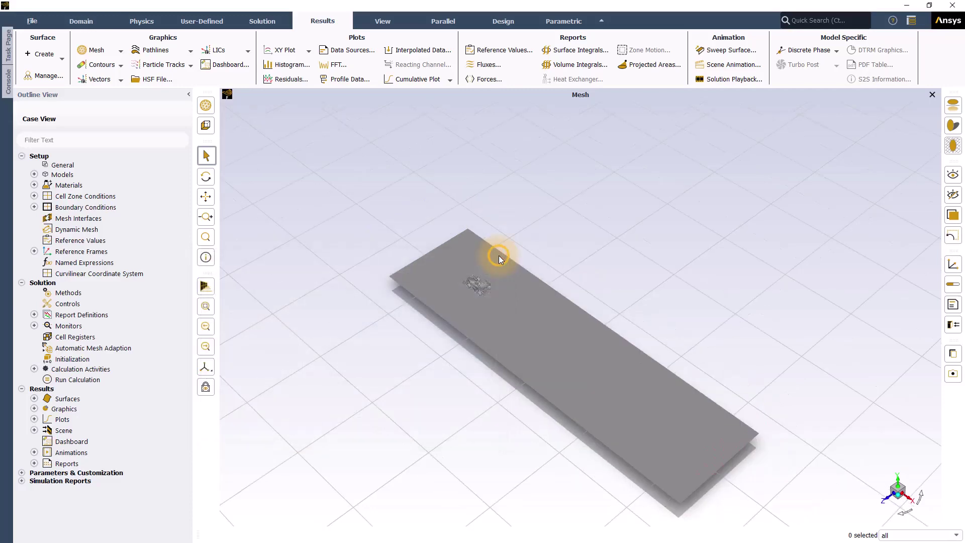
- Start a new line surface of type Line and name it ref-line-fw
scroll(499, 263, up, 5)
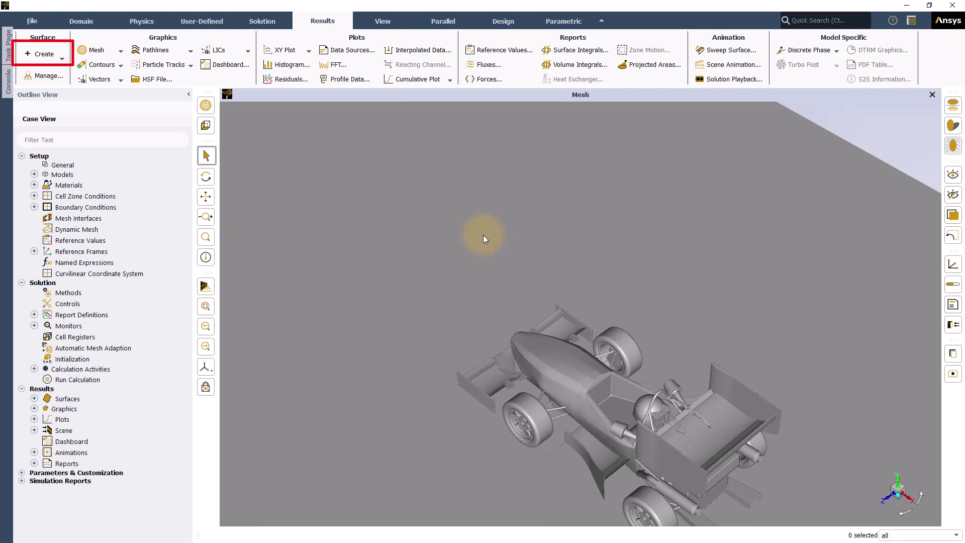
click(43, 54)
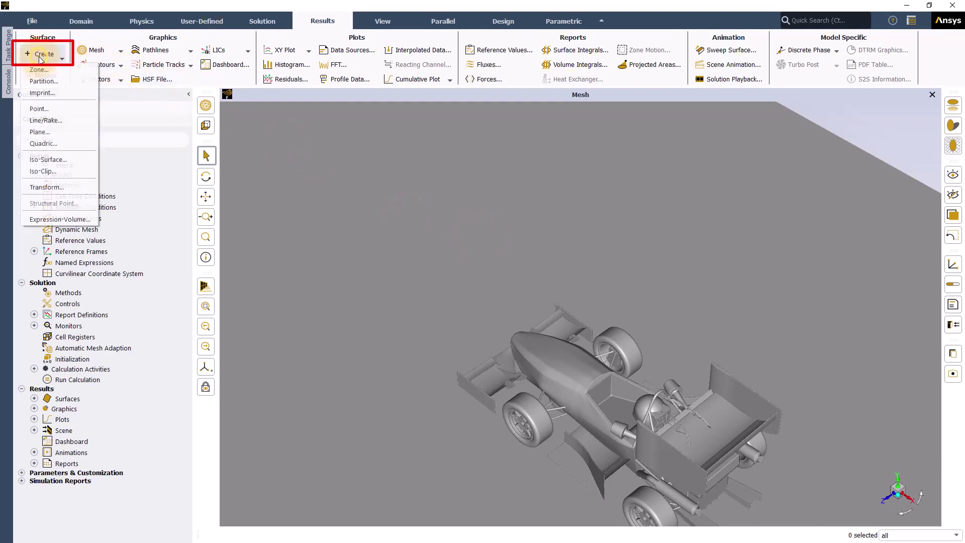
click(40, 121)
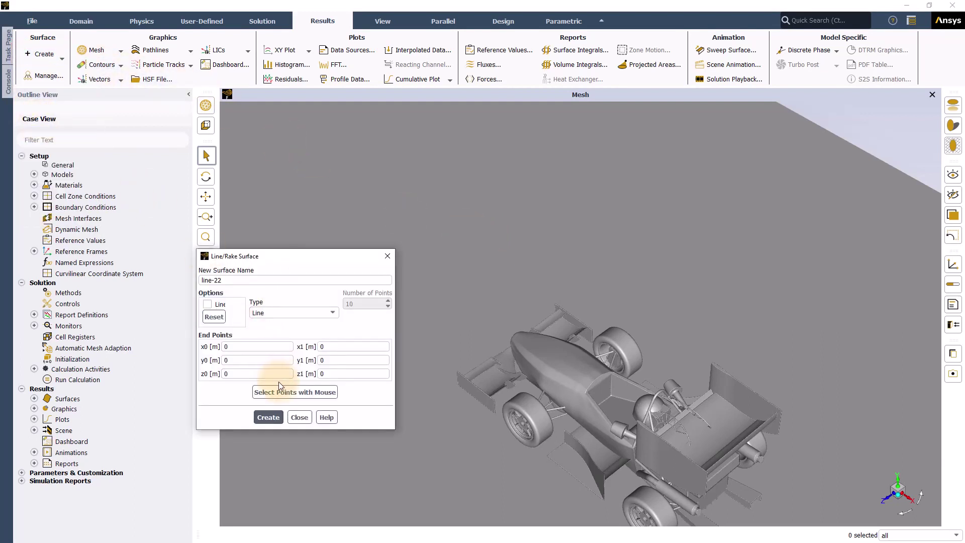
click(235, 280)
drag(235, 279, 197, 279)
text(ref-)
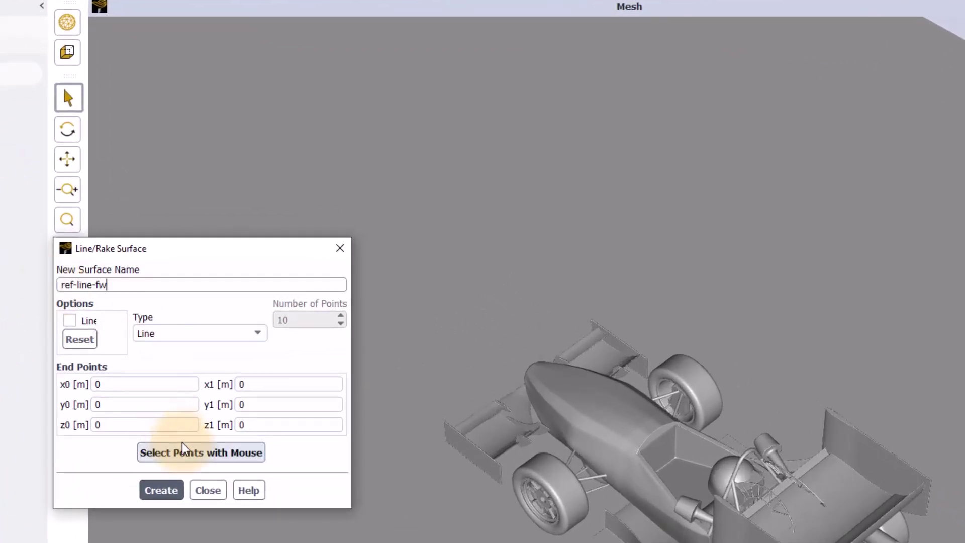
- Pick the line's two end points ahead of the front wing, at about x -1.124, z -0.781 and x -1.197, z -0.266 m
click(173, 453)
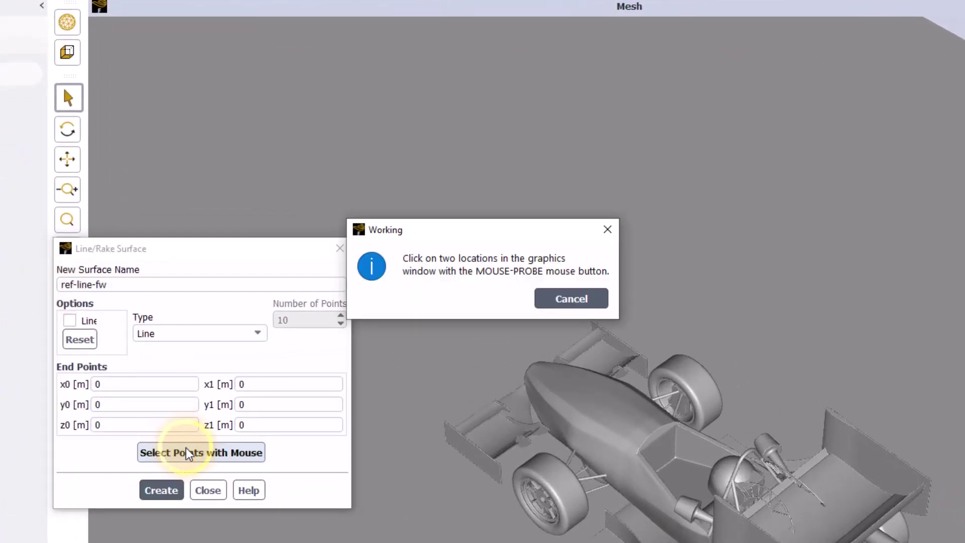
right_click(587, 330)
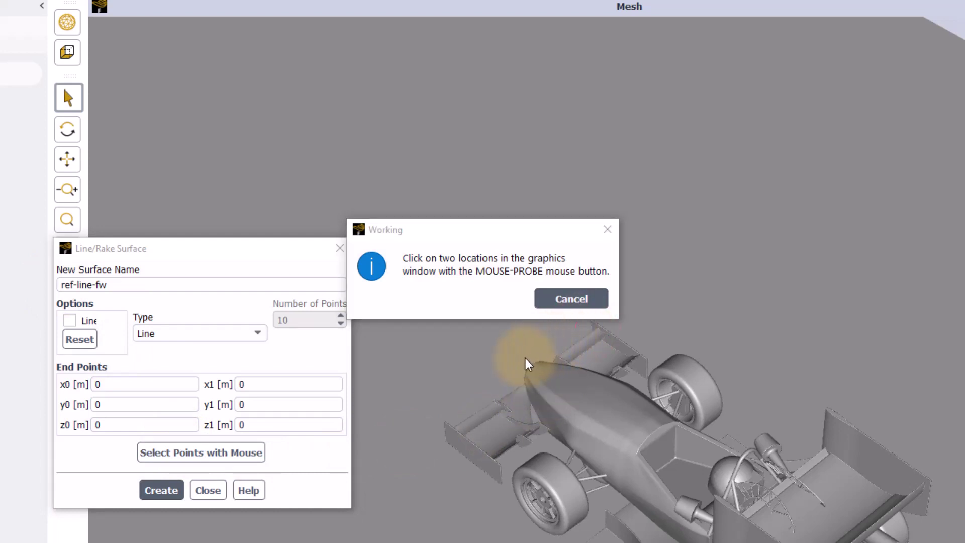
right_click(522, 354)
- Set both end points' y coordinates to 0.15 m and create the ref-line-fw line surface
click(314, 404)
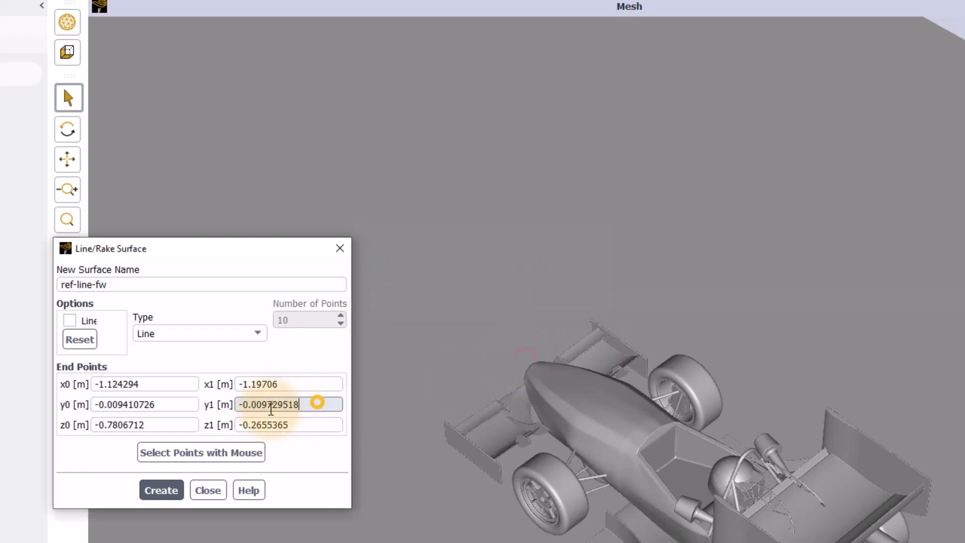
double_click(271, 406)
text(0.15)
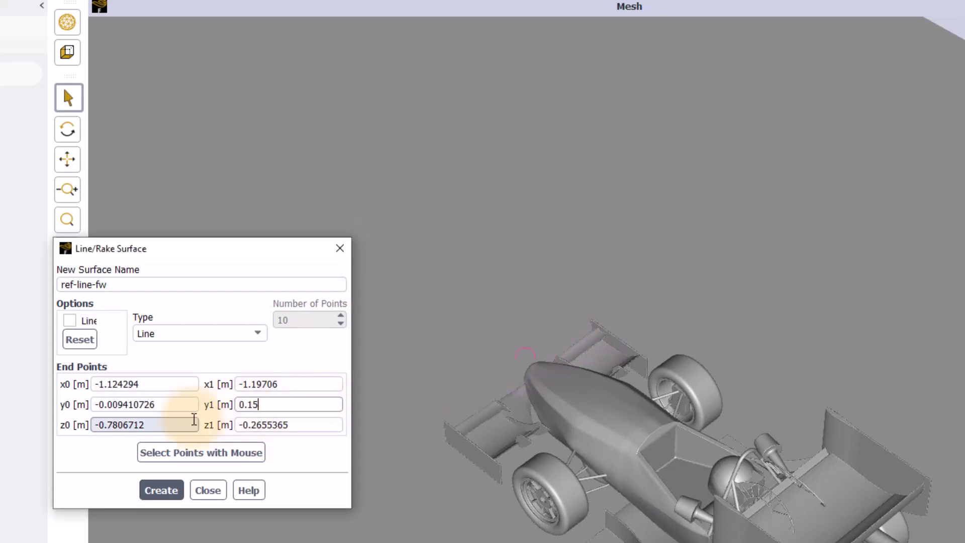
drag(173, 405, 82, 411)
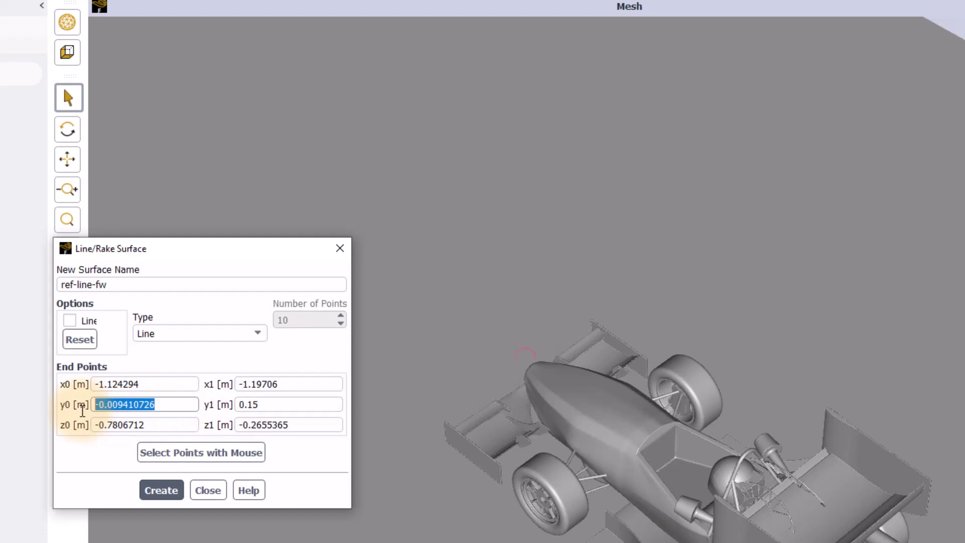
text(0.15)
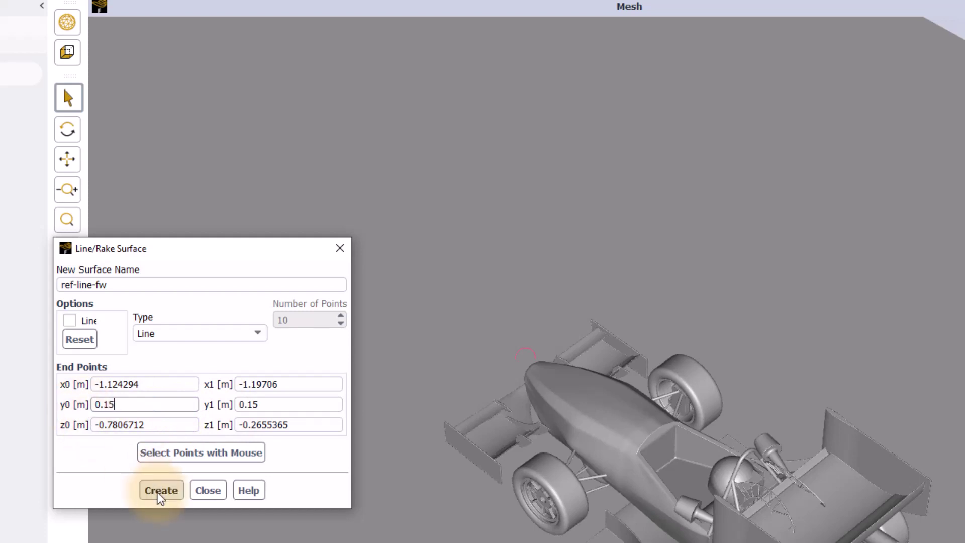
click(158, 490)
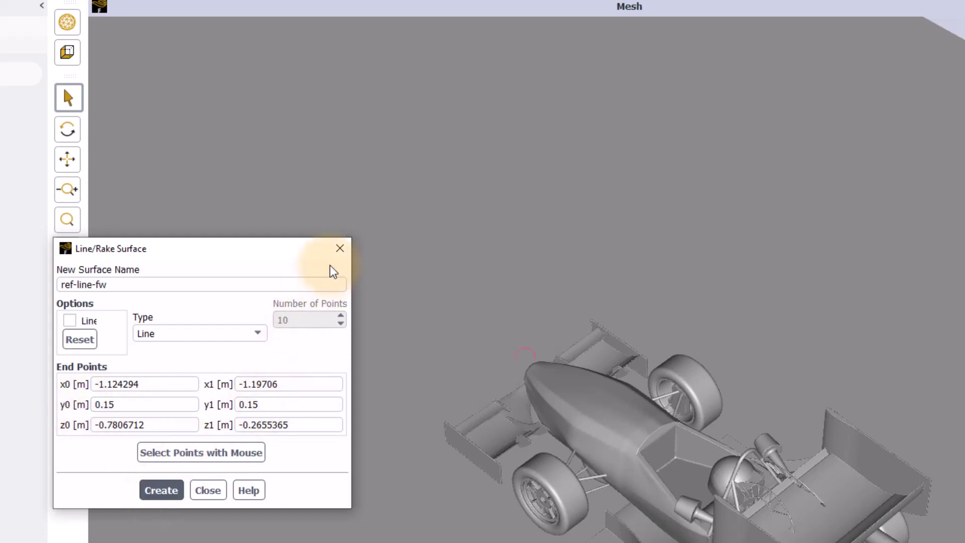
click(340, 248)
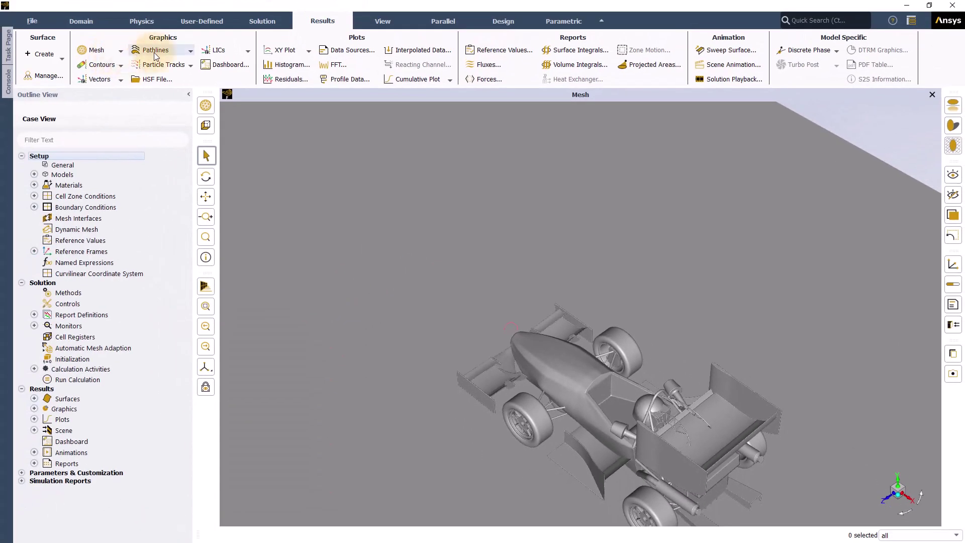
- Start a pathlines plot named pathlines-fw that releases particles from the ref-line-fw surface
click(152, 50)
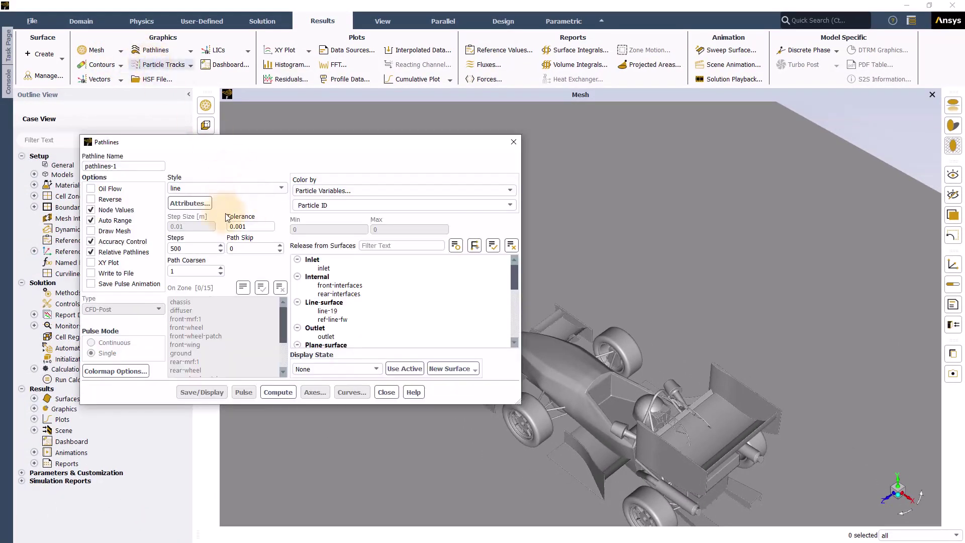
double_click(119, 164)
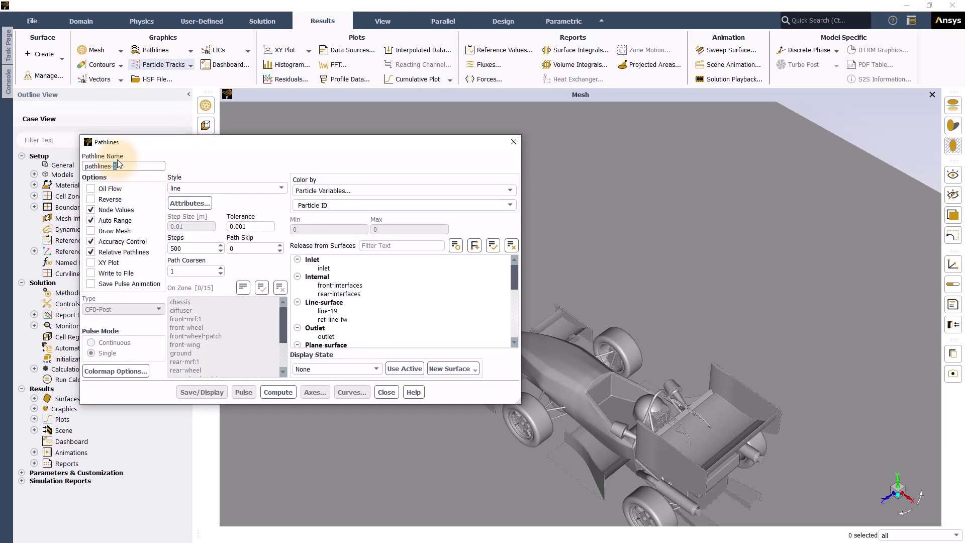
text(fw)
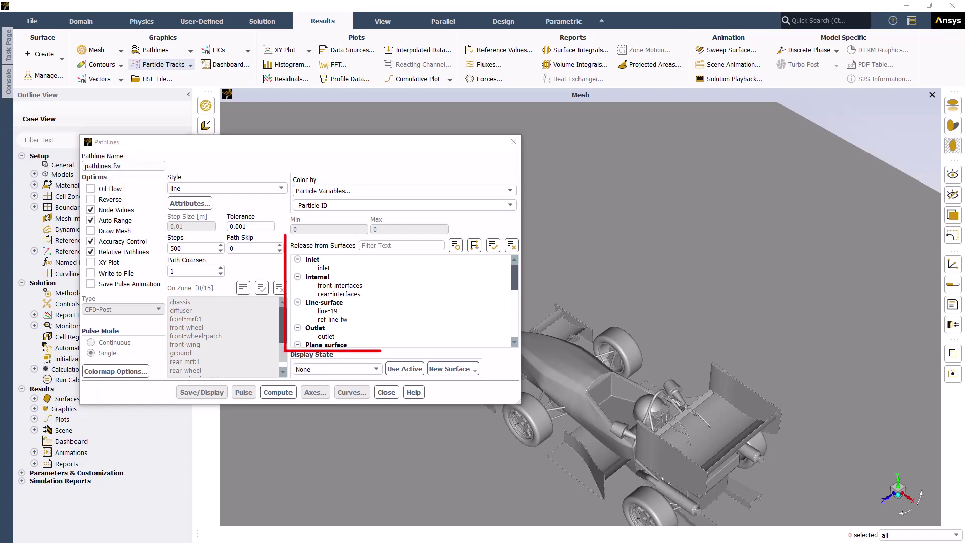
click(336, 321)
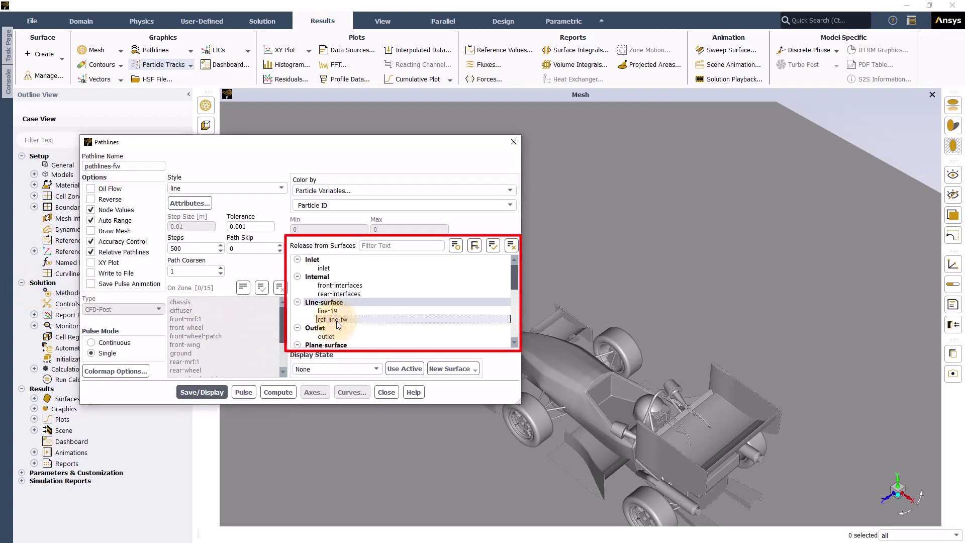
click(335, 320)
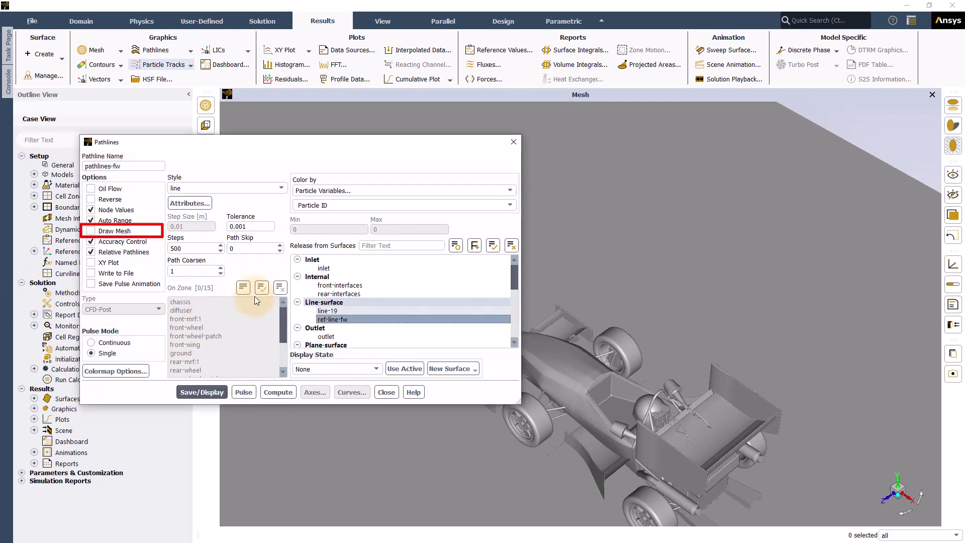
- Enable mesh drawing for the pathlines and display the mesh without the ground surface
click(91, 231)
scroll(346, 347, down, 3)
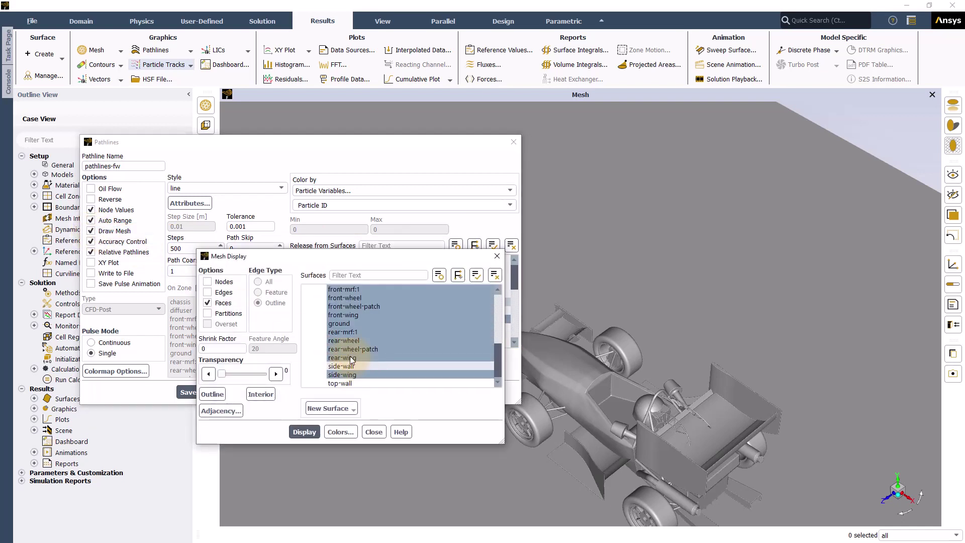
click(340, 323)
click(304, 432)
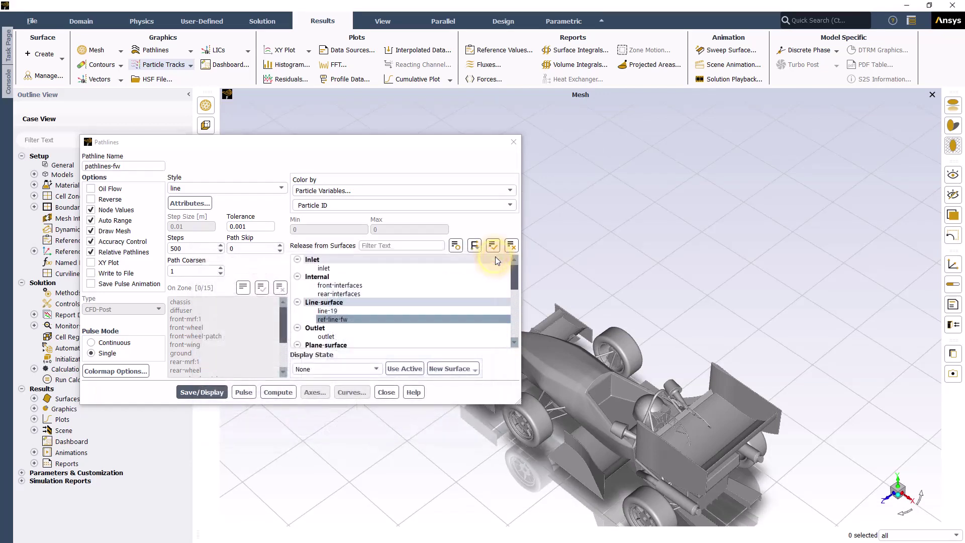
- Set the pathlines' line width to 3 and the path skip to 1
click(190, 203)
double_click(216, 280)
text(3)
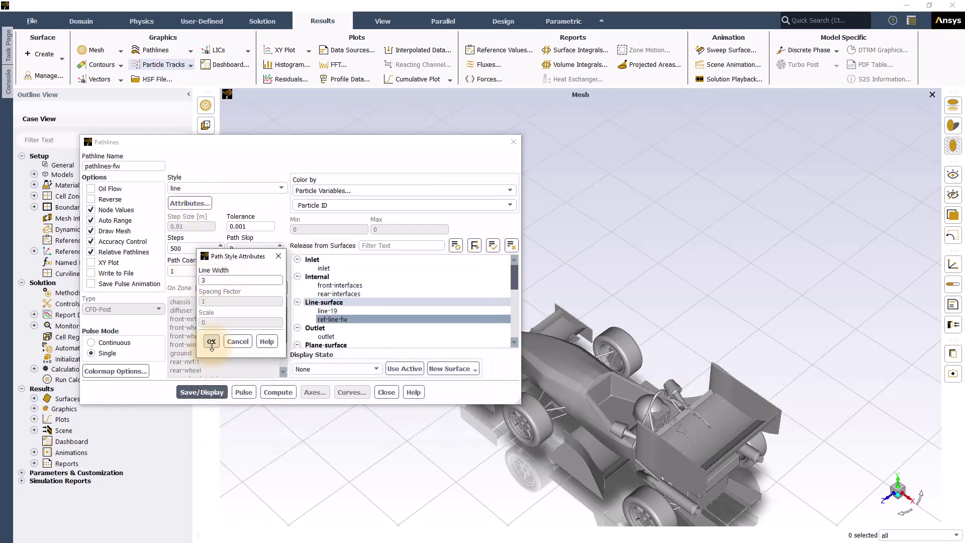
click(211, 342)
- Color the pathlines by velocity magnitude, then save and display the plot
click(423, 190)
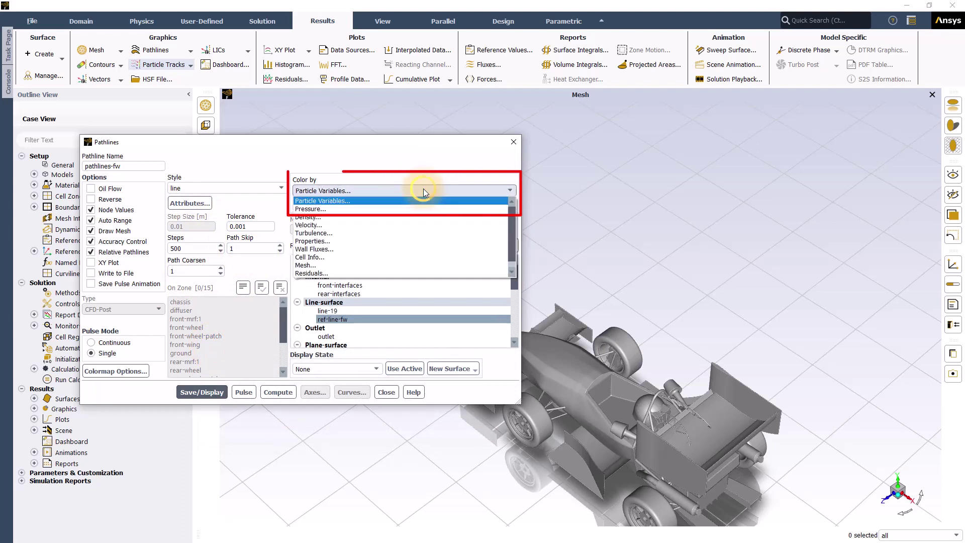
click(397, 224)
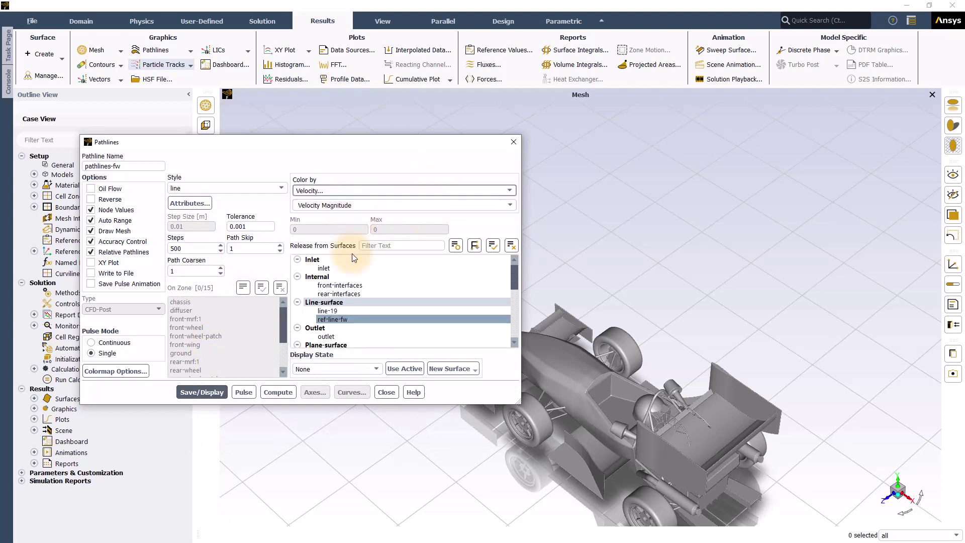
click(206, 393)
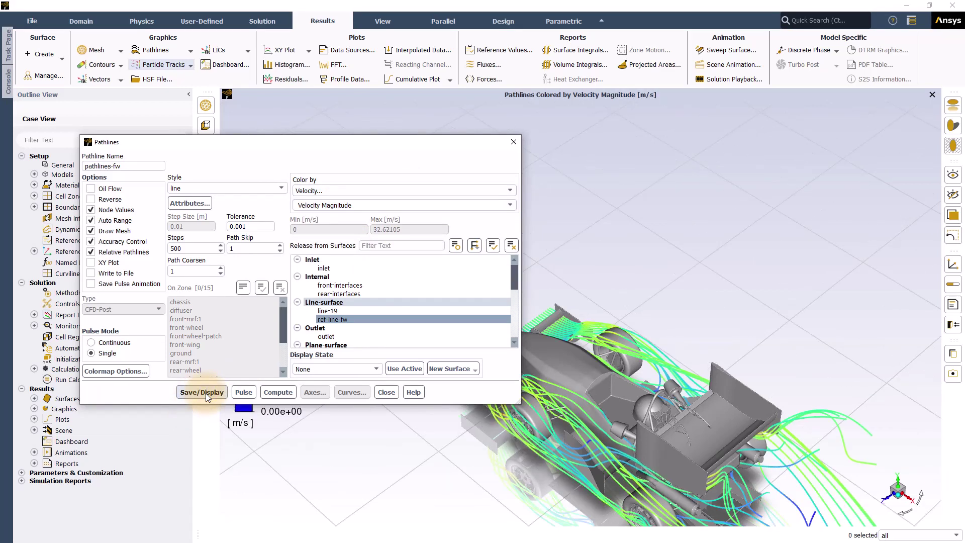
click(512, 141)
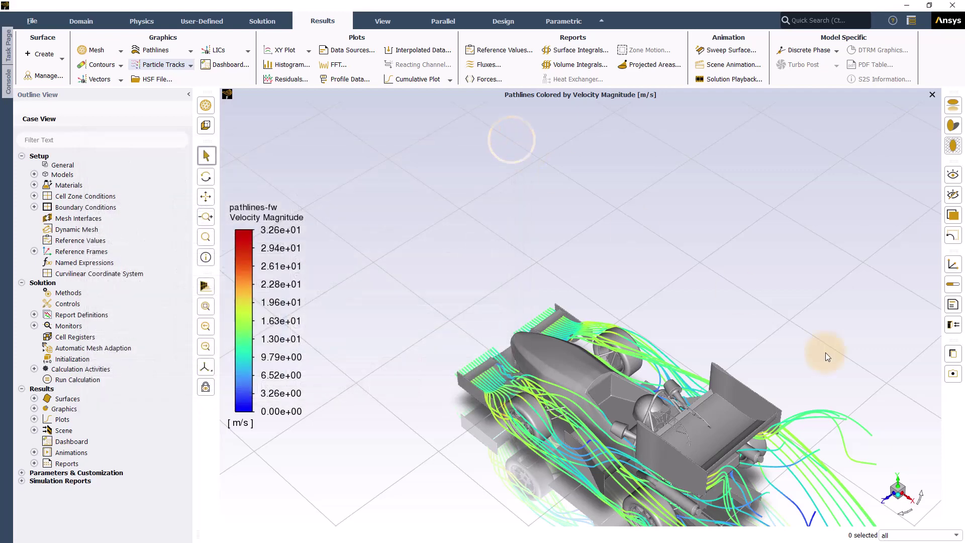
- Examine the pathlines over the front wing, wheels and wake of the car from several angles
drag(565, 318, 683, 326)
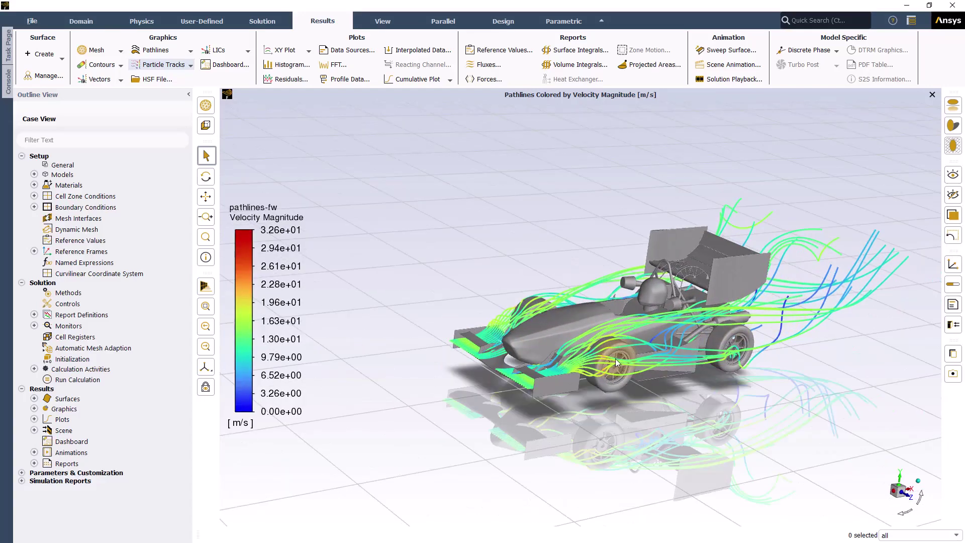
drag(595, 382, 536, 367)
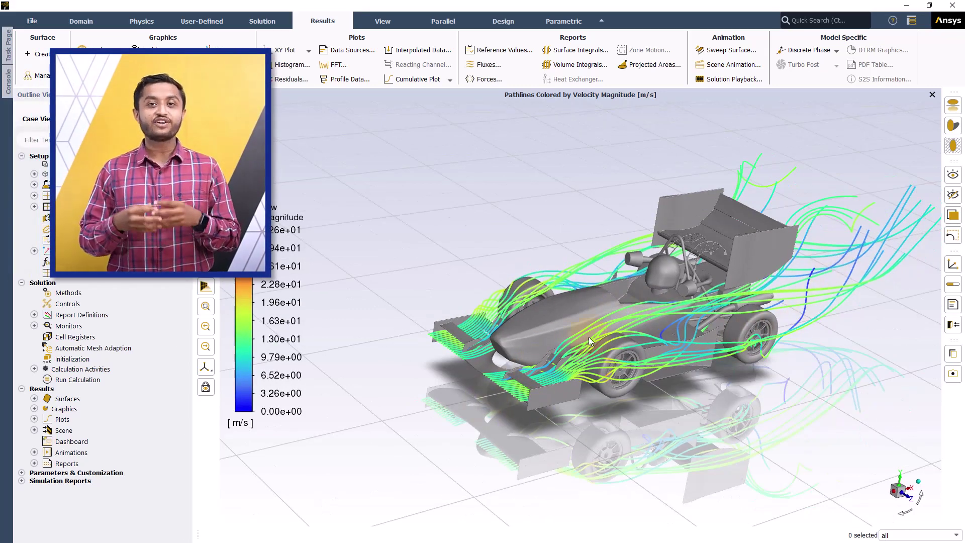
drag(518, 361, 321, 308)
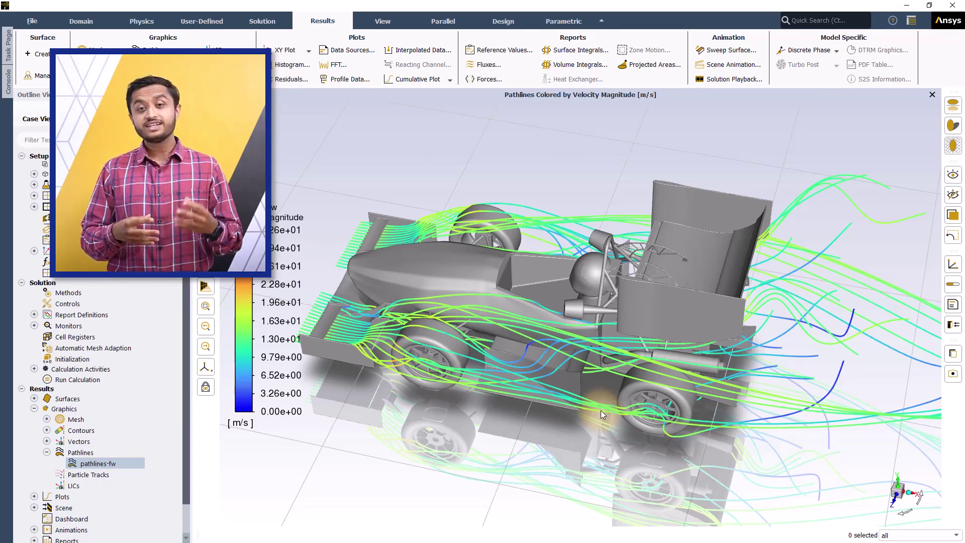
drag(648, 427, 549, 396)
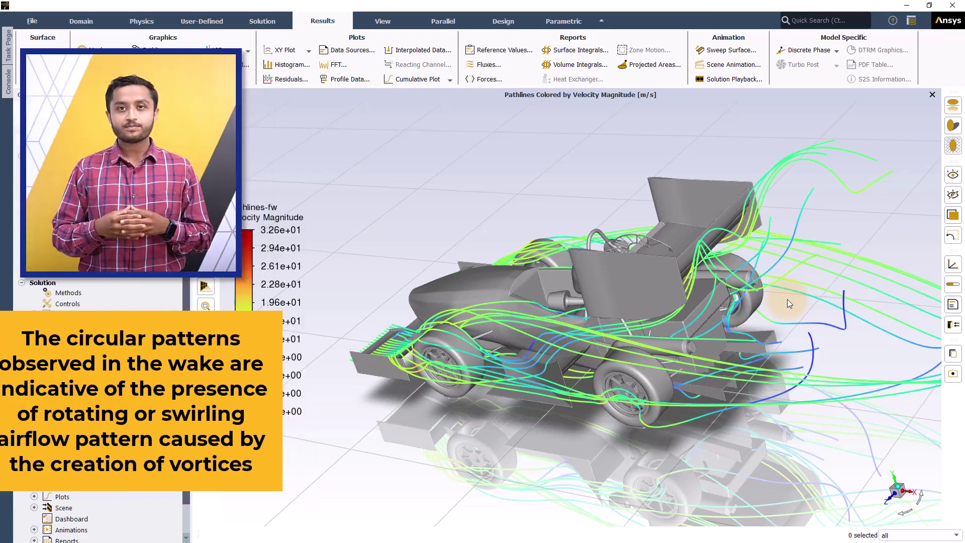
- Reopen the pathlines-fw definition for editing and collapse the graphics branch of the outline tree
right_click(121, 463)
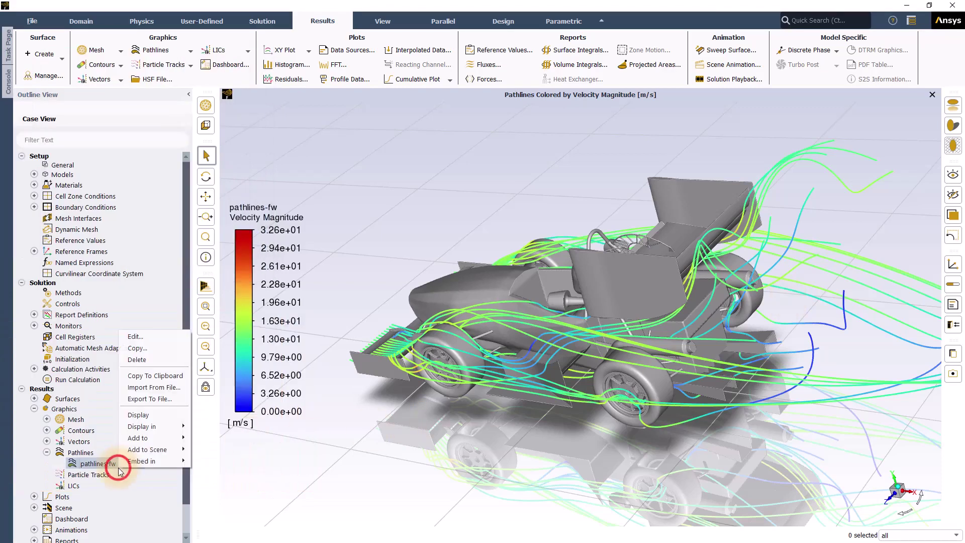
click(140, 341)
drag(217, 197, 478, 173)
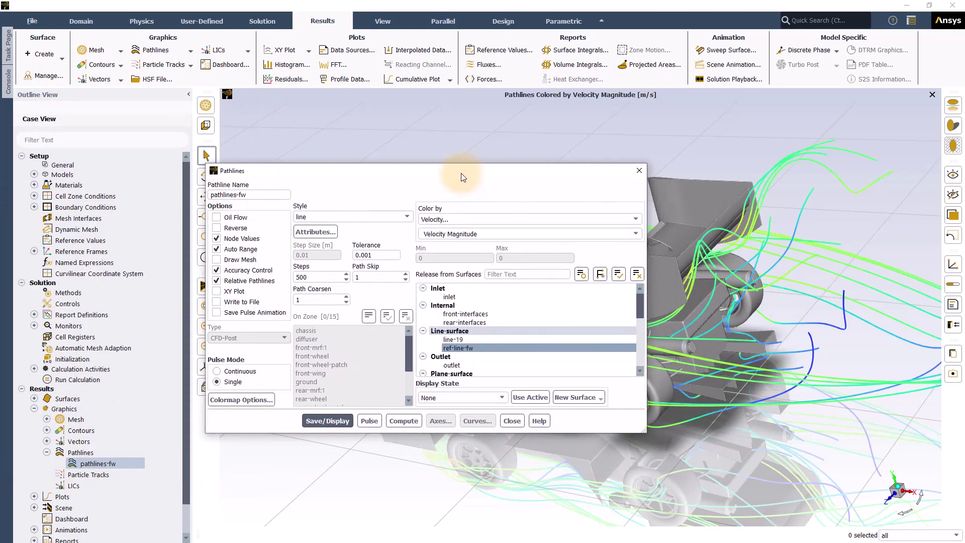
click(47, 452)
click(34, 408)
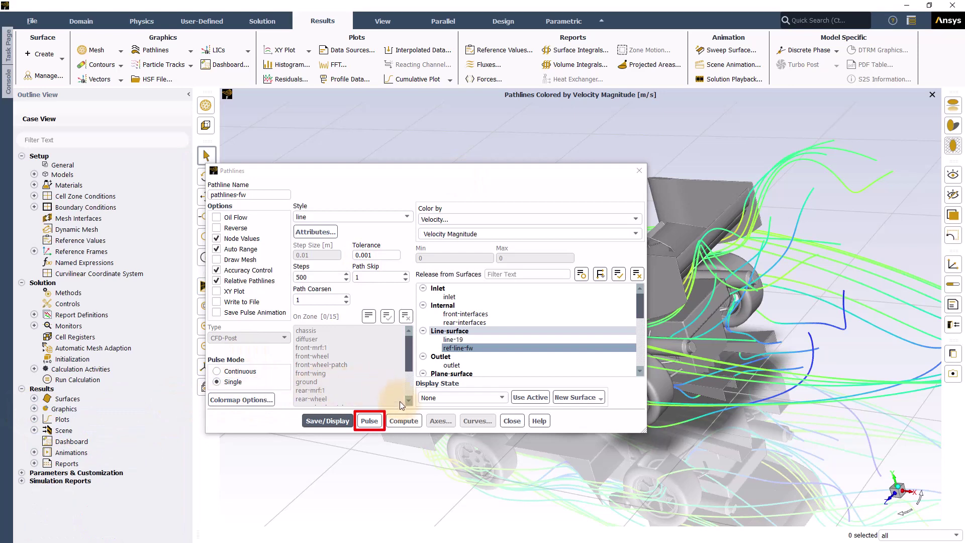
- Set the pulse mode to Continuous and run the pulse animation of the pathlines
click(221, 371)
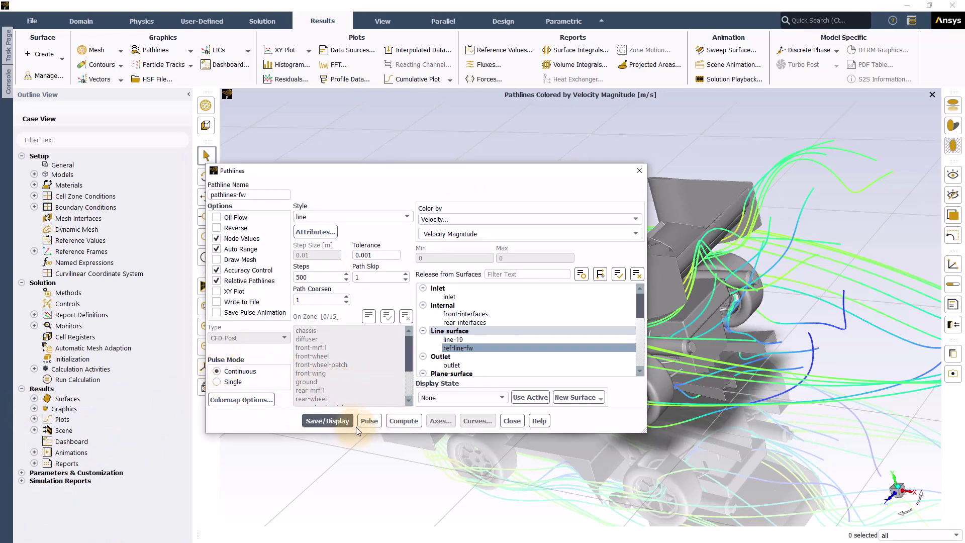
click(369, 421)
drag(406, 171, 209, 15)
drag(532, 365, 496, 305)
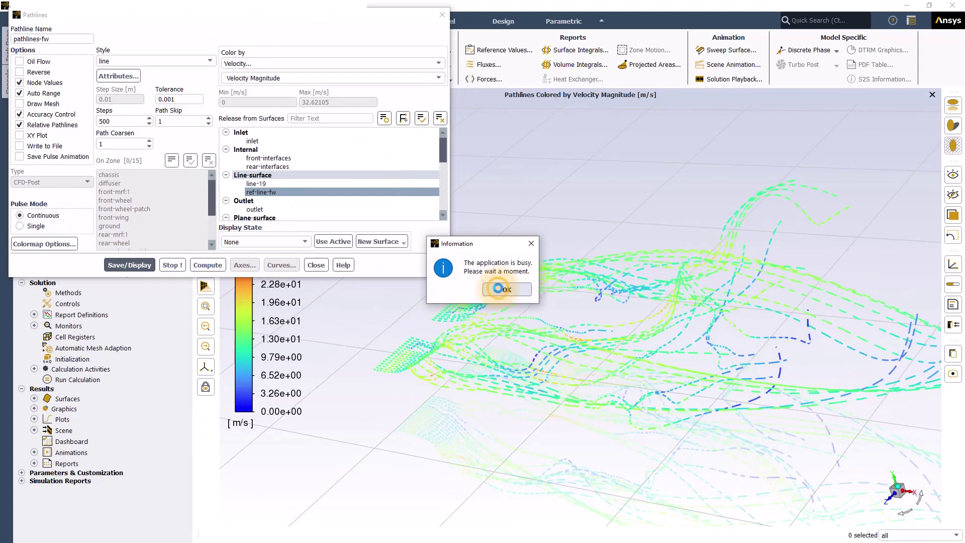
click(500, 288)
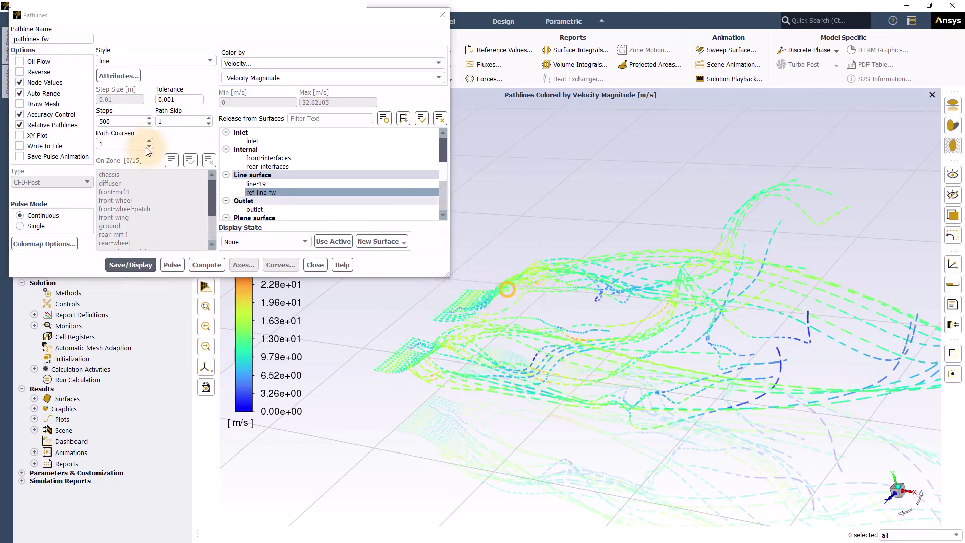
- Enable mesh drawing for pathlines-fw, replay the pulse animation around the car and stop it
click(32, 103)
click(496, 254)
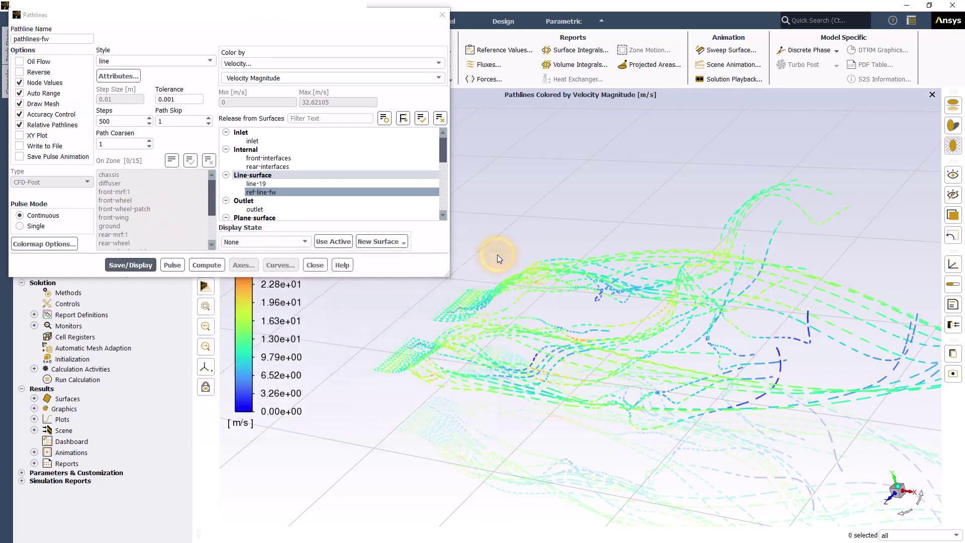
click(172, 265)
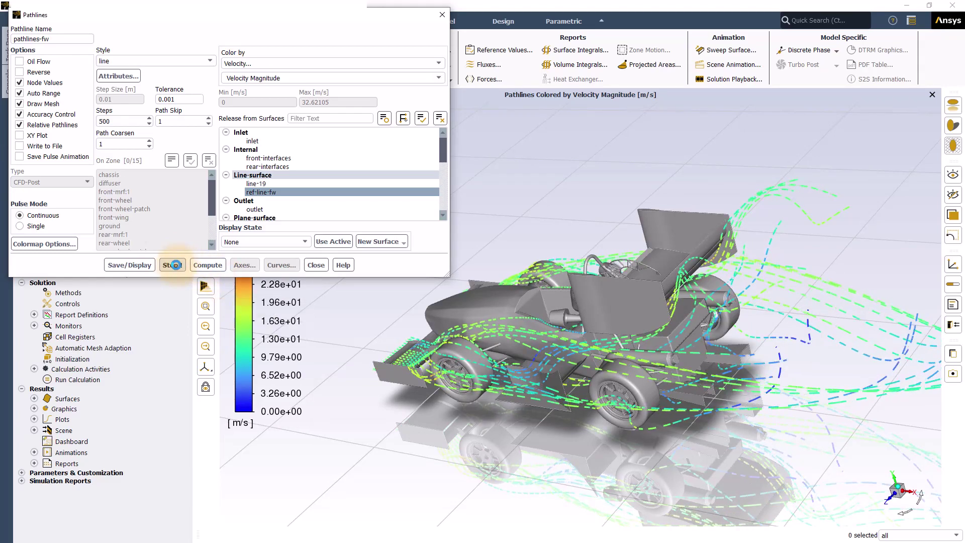
click(175, 265)
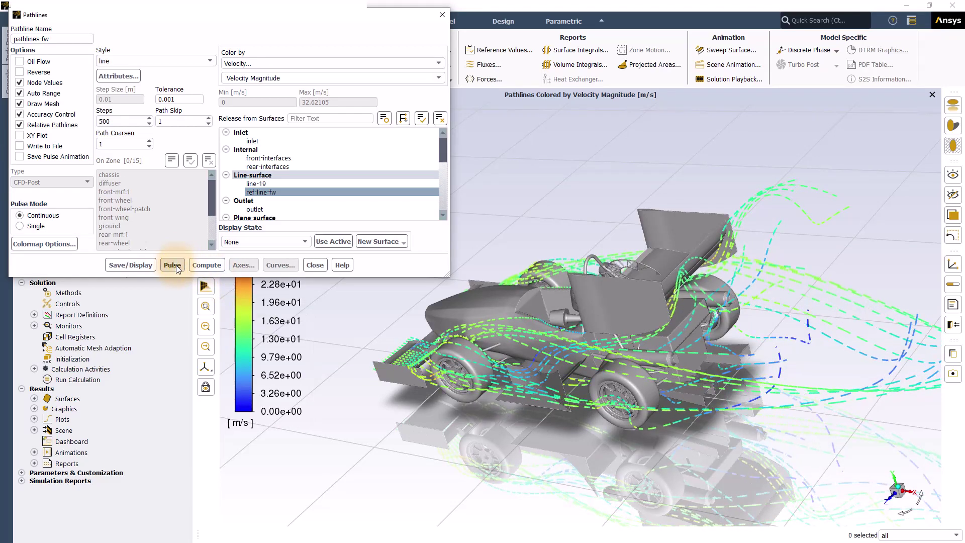
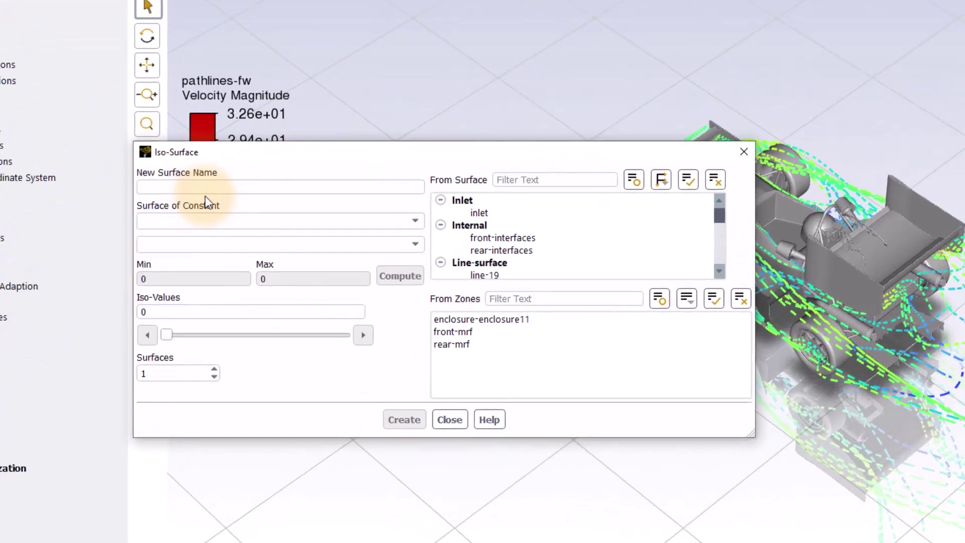
- Base the new iso-surface on X Velocity and compute its value range
click(254, 220)
click(227, 257)
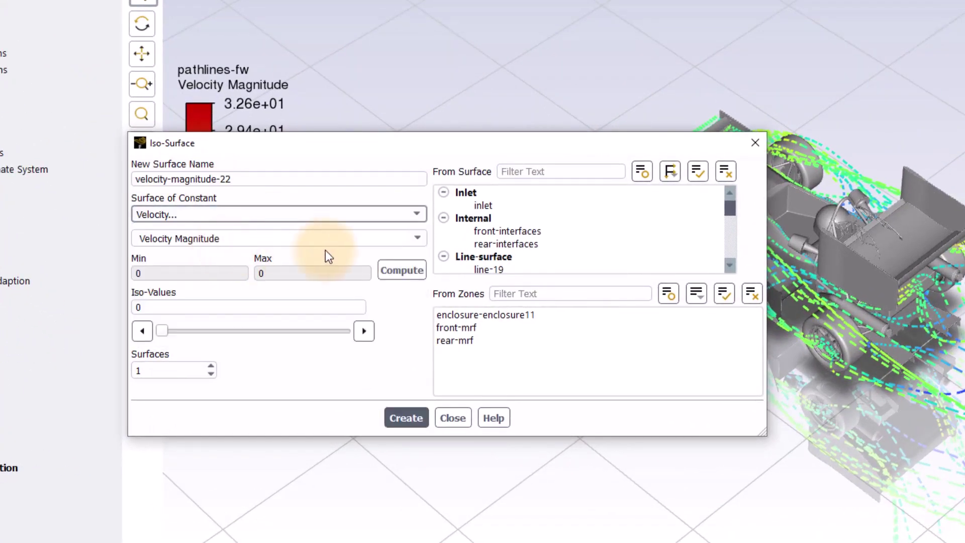
click(419, 236)
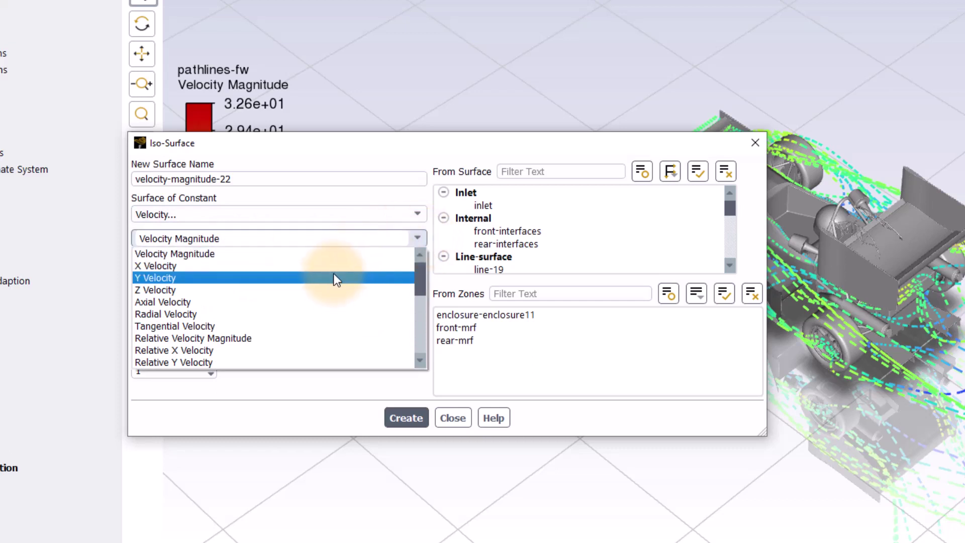
click(333, 267)
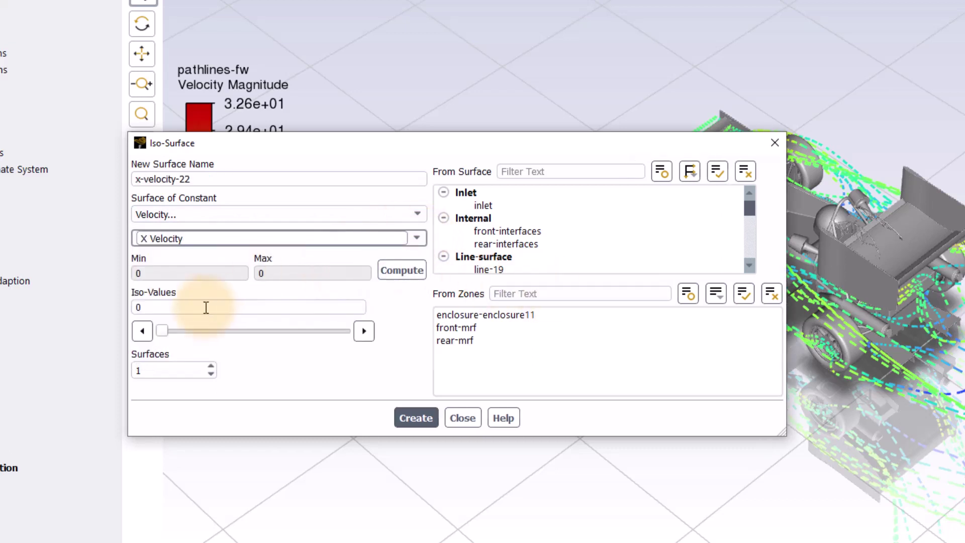
click(402, 270)
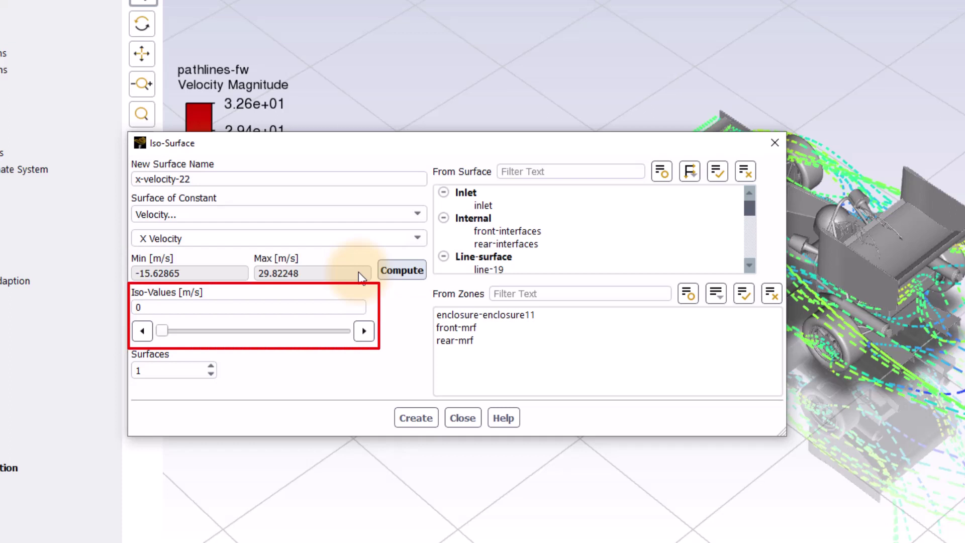
- Create the iso-surface at an iso-value of -0.1 m/s with the name reciculation-region
double_click(209, 307)
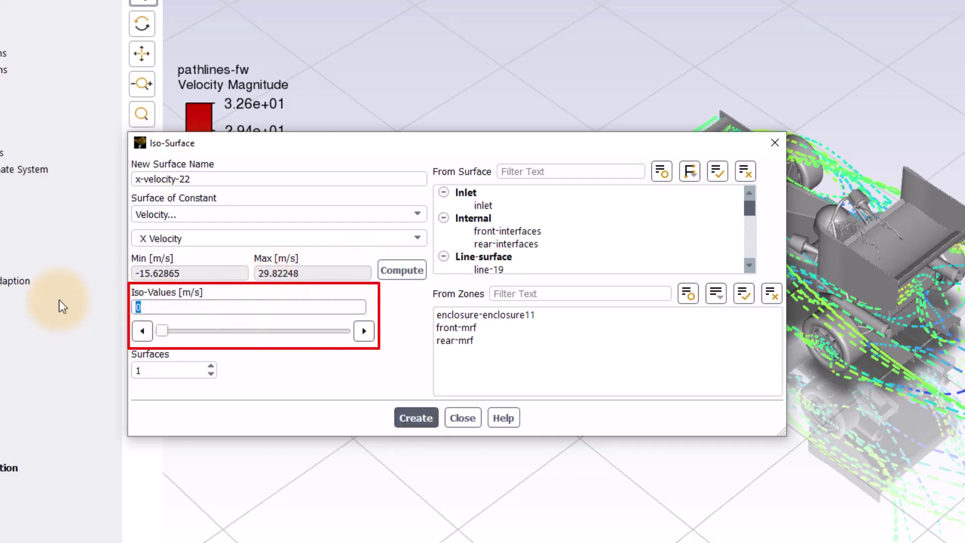
text(-0.1)
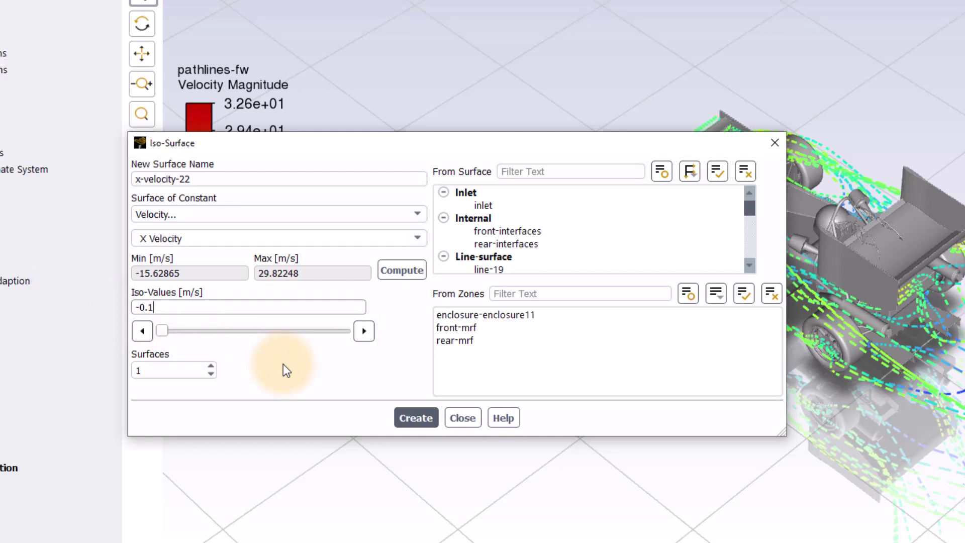
drag(279, 179, 121, 182)
text(reciculation-region)
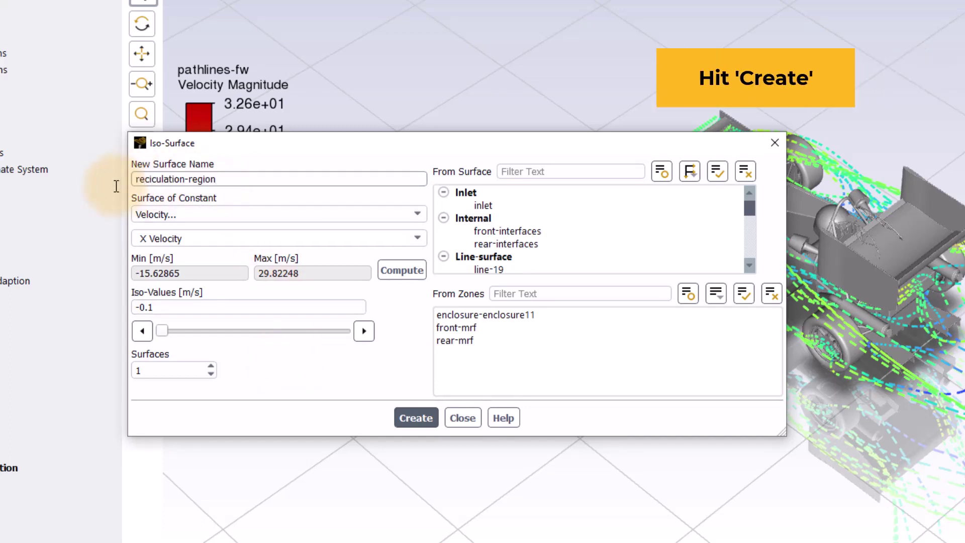
click(411, 422)
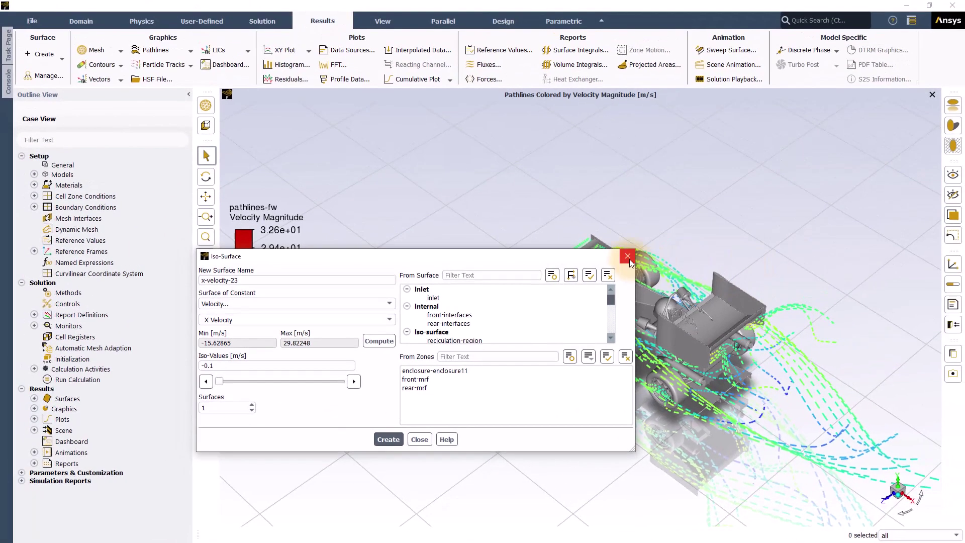
click(627, 257)
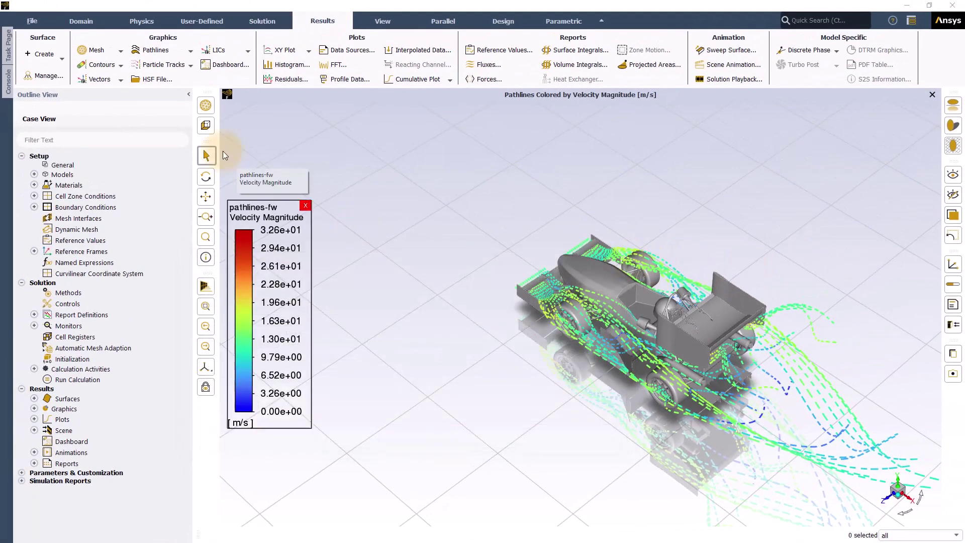
- Save and display a mesh that shows the reciculation-region iso-surface together with the car's wall surfaces
click(93, 51)
click(93, 64)
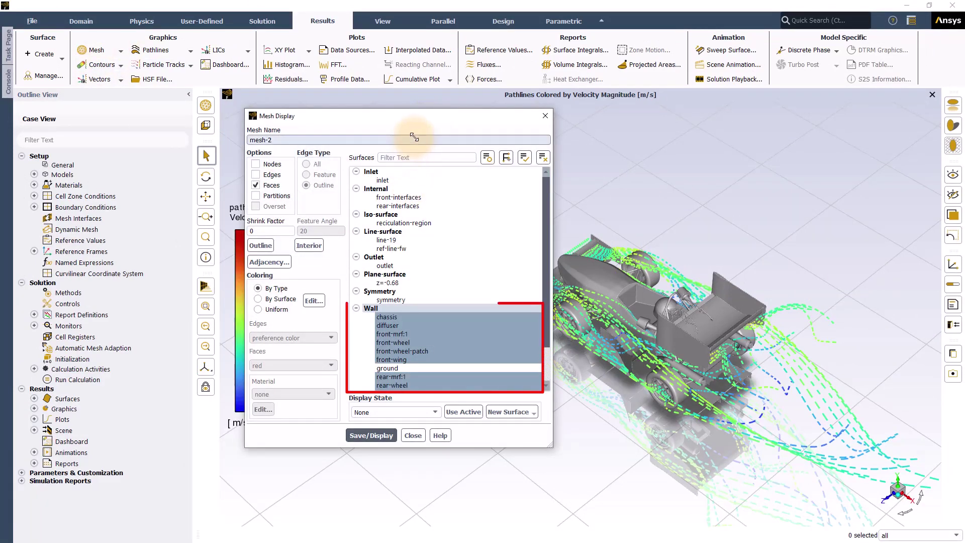
click(423, 222)
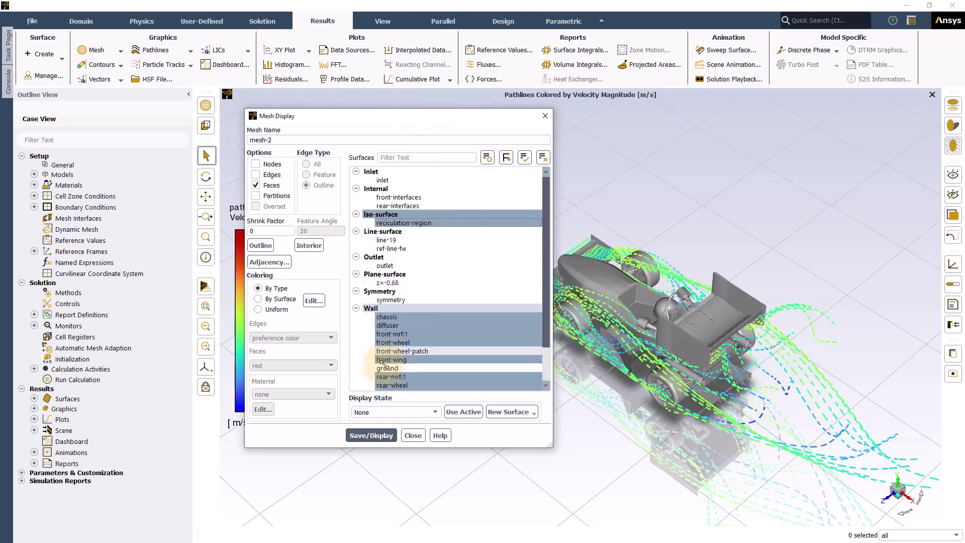
click(365, 433)
click(413, 435)
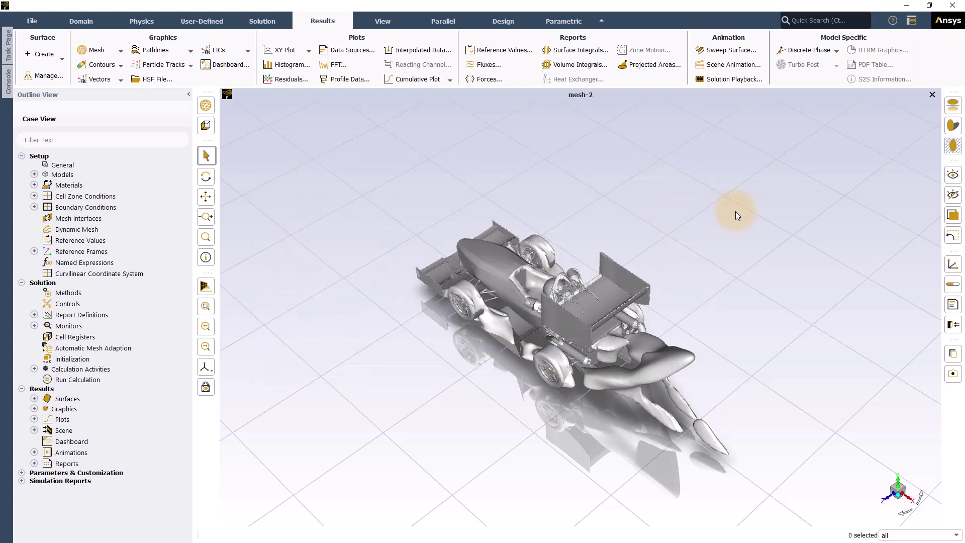
- Start another iso-surface based on Total Pressure and compute its value range
right_click(736, 211)
mouse_move(764, 234)
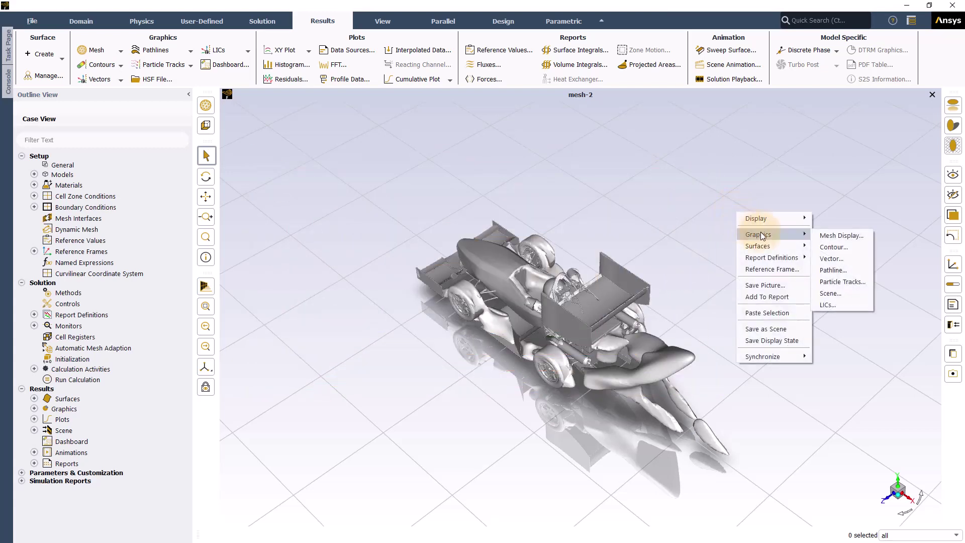
click(834, 257)
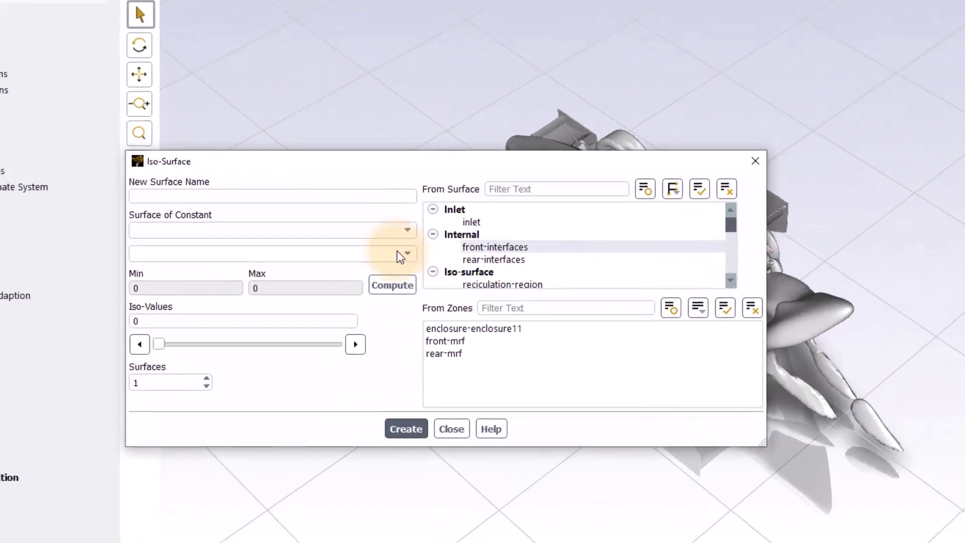
click(356, 229)
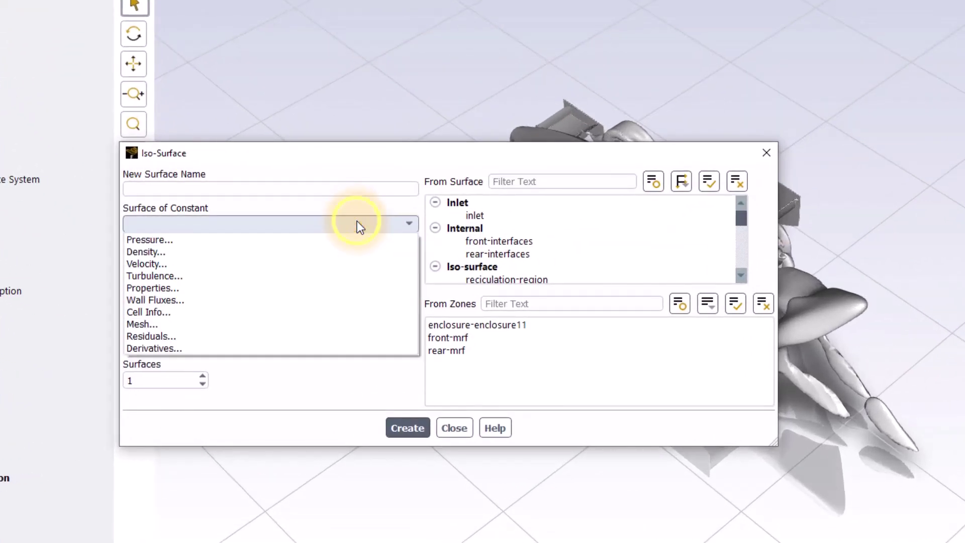
click(298, 239)
click(407, 248)
click(294, 313)
click(397, 282)
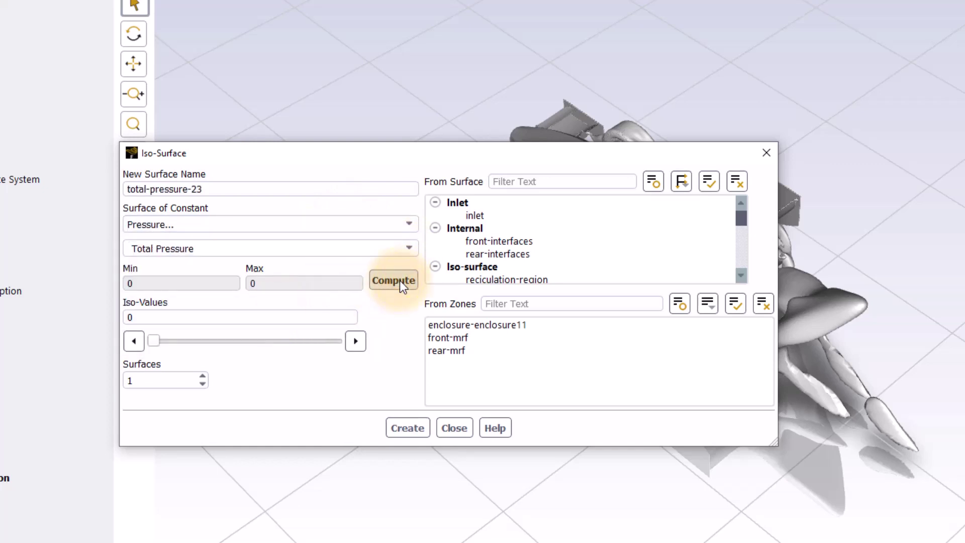
- Set the total pressure iso-value to 10 Pa and create the iso-surface
drag(201, 317, 125, 317)
text(10)
click(409, 430)
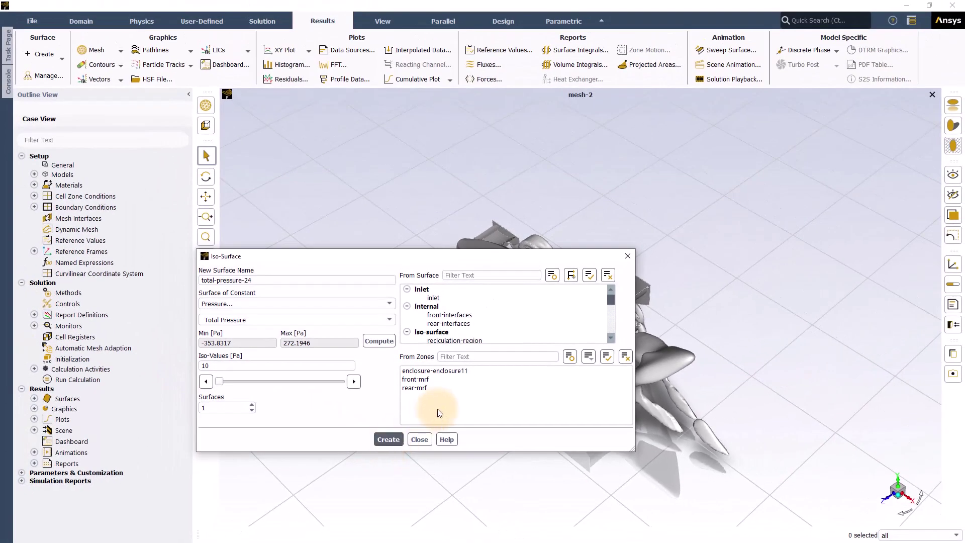
click(627, 255)
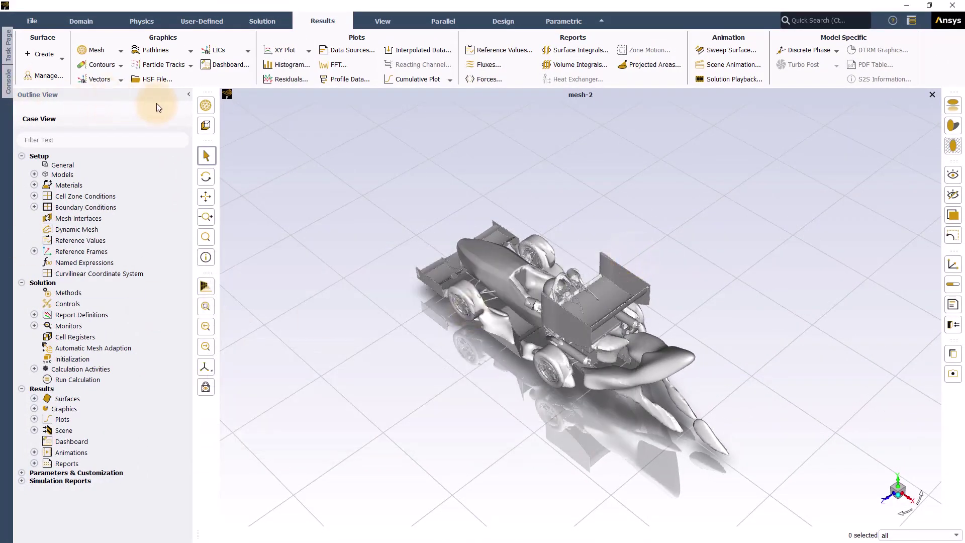
- Save and display a new mesh of the car's walls with the reciculation-region iso-surface deselected
click(94, 50)
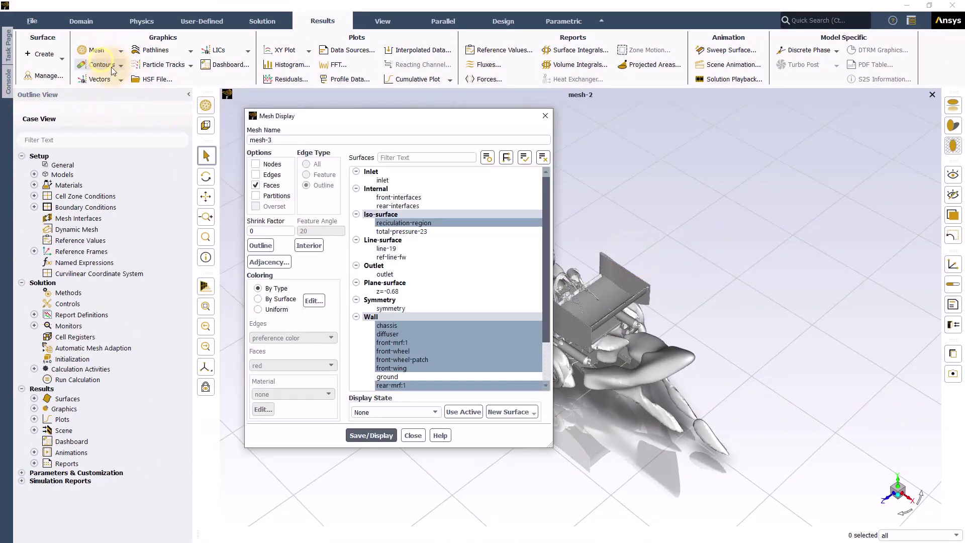
click(430, 221)
click(371, 435)
click(546, 116)
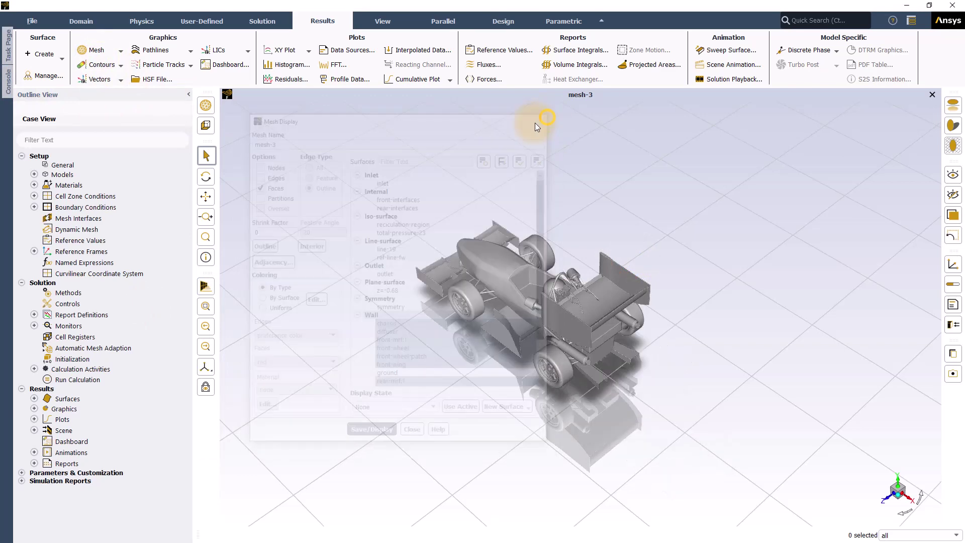
- Add the total-pressure iso-surface from the outline's surfaces to the displayed car mesh
click(34, 409)
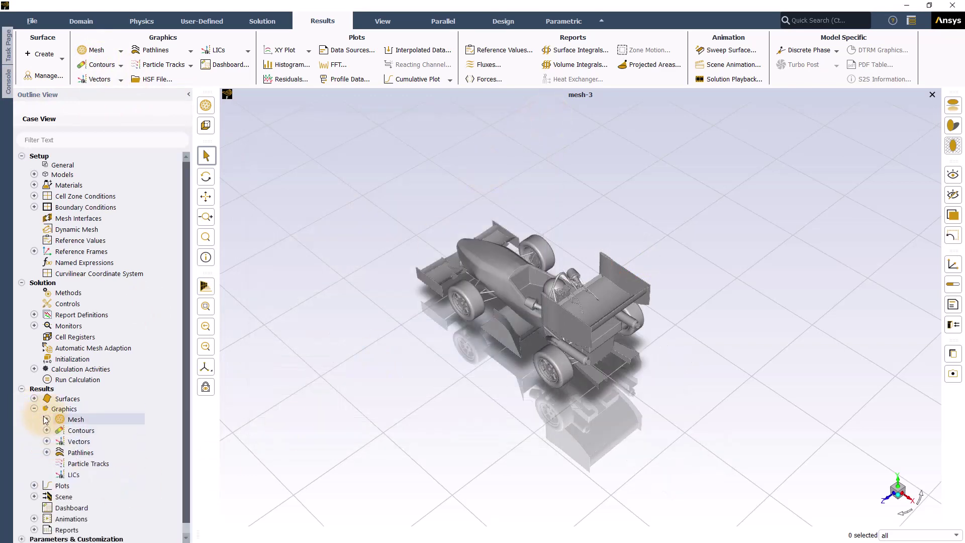
click(34, 408)
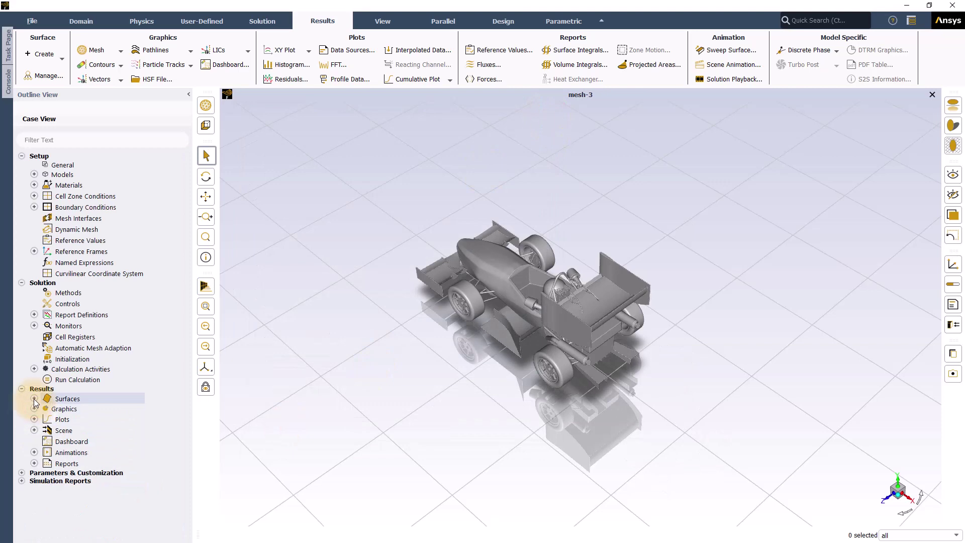
click(34, 398)
drag(93, 443, 560, 159)
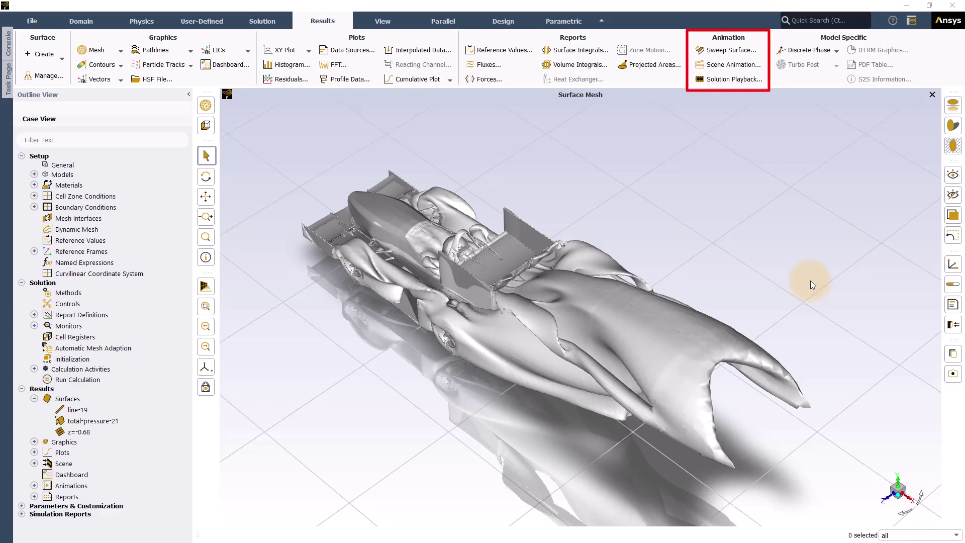
- Set up a sweep surface animation with initial value -1, final value 4 and 120 frames
click(728, 51)
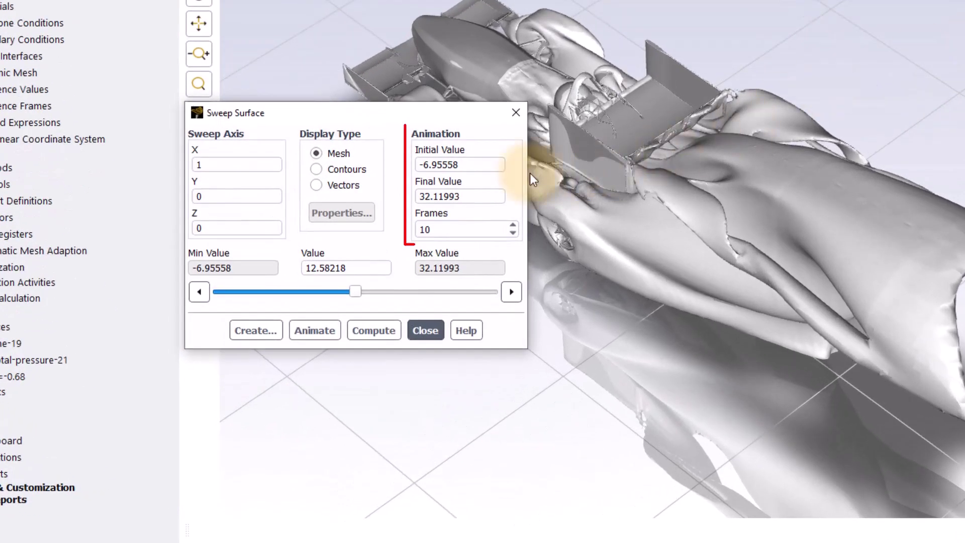
double_click(490, 164)
text(-1)
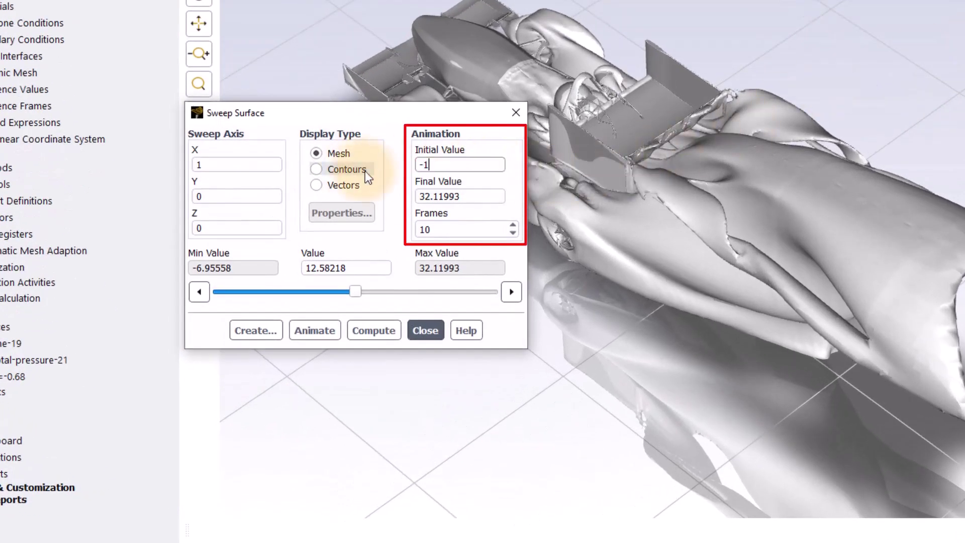
double_click(469, 195)
text(4)
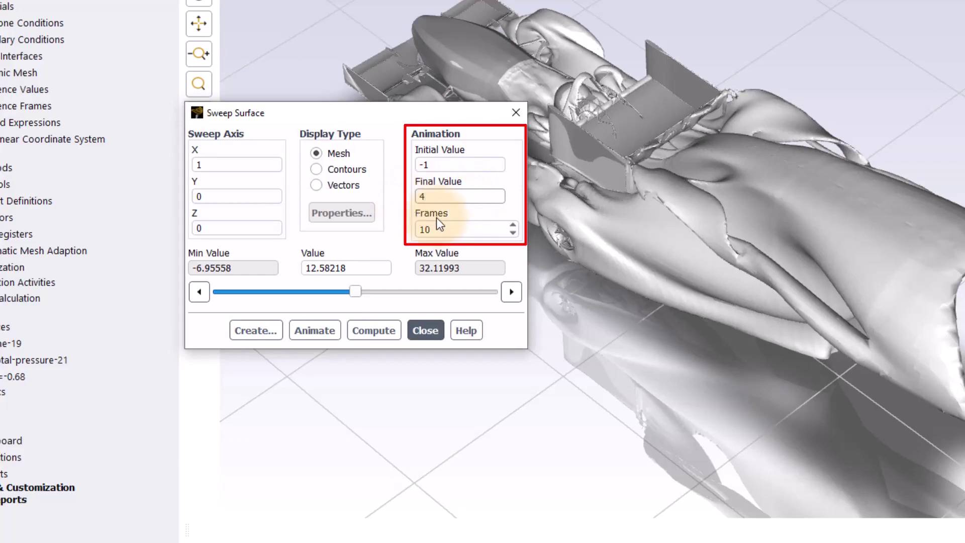
double_click(422, 228)
text(120)
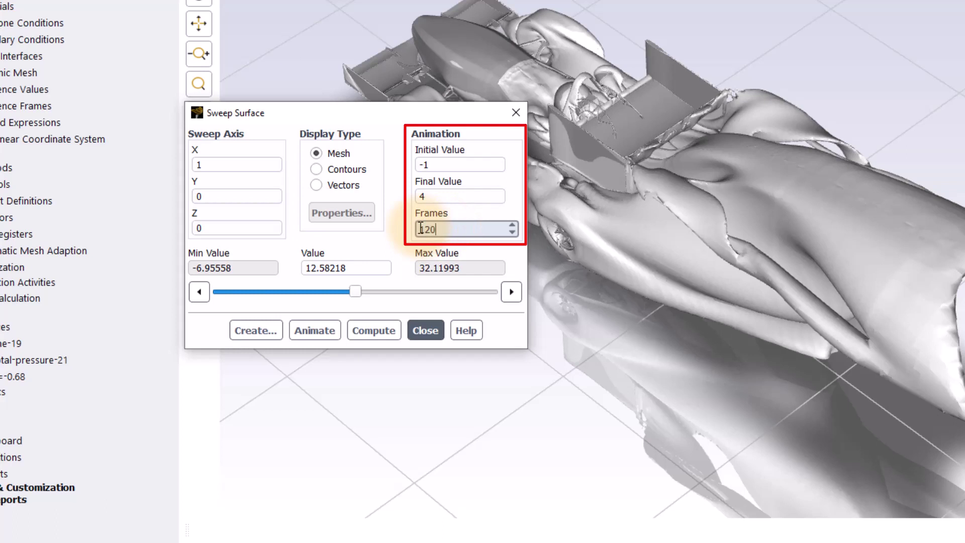
- Switch the sweep display type to contours and make them filled, with node values, boundary values, global range, auto range and clip to range disabled
click(316, 169)
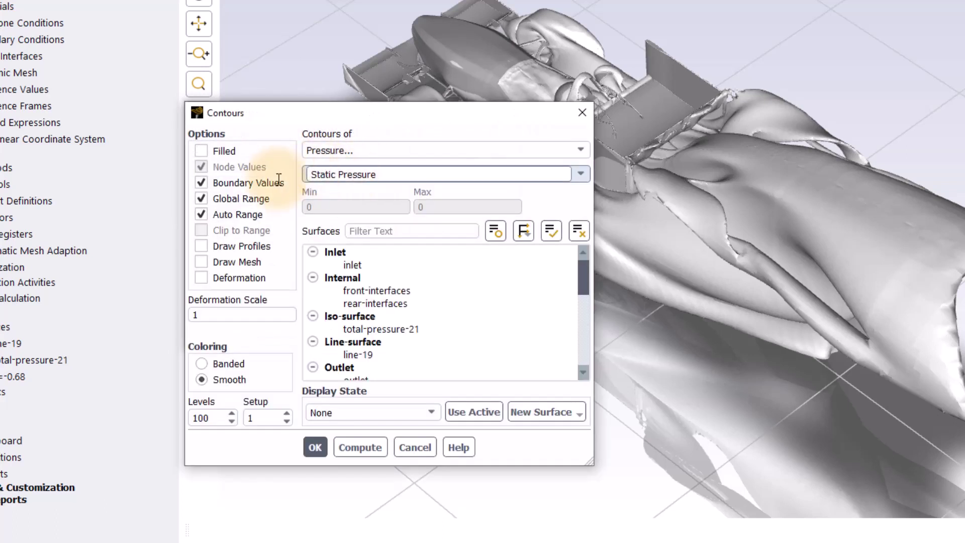
click(202, 150)
click(201, 166)
click(201, 182)
click(201, 198)
click(202, 214)
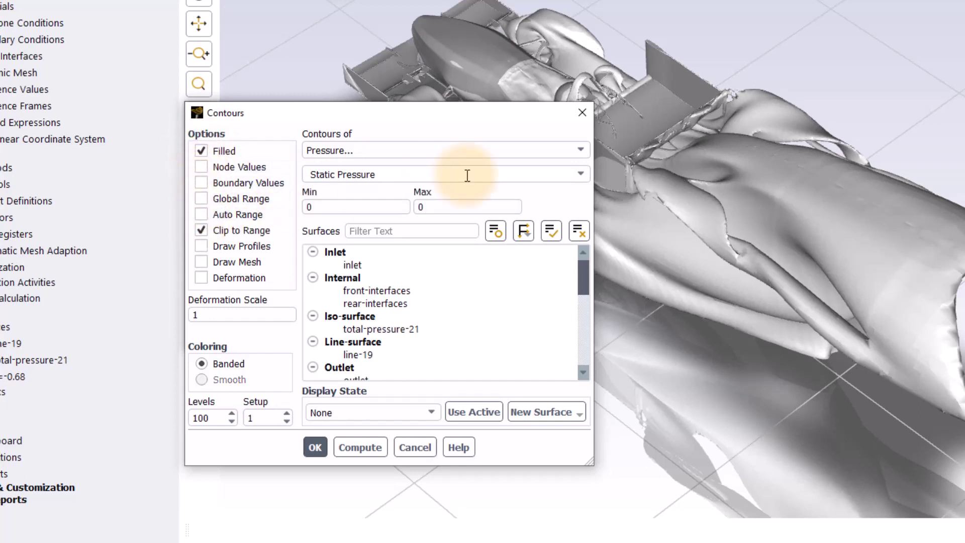
click(201, 230)
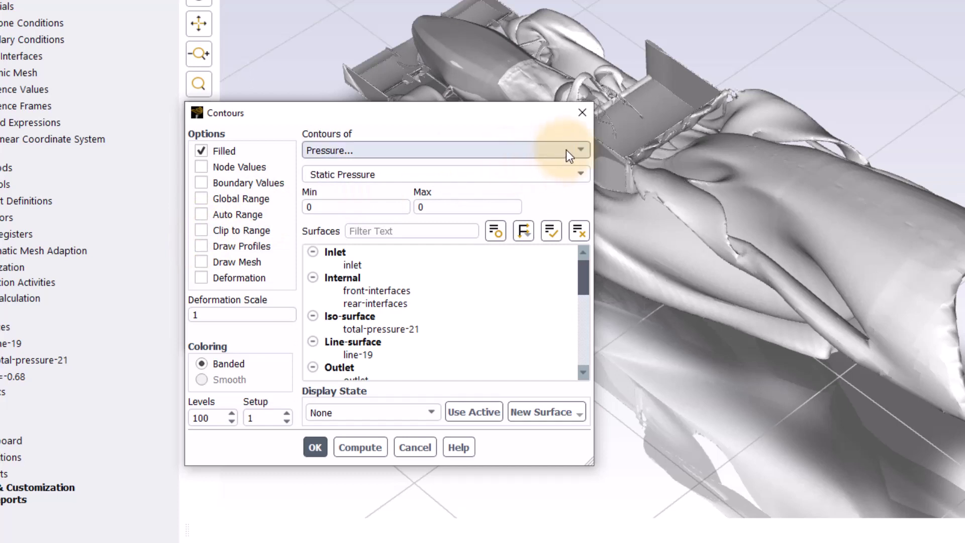
- Set the sweep contours to show Total Pressure over a range of -50 to 50 Pa
click(579, 173)
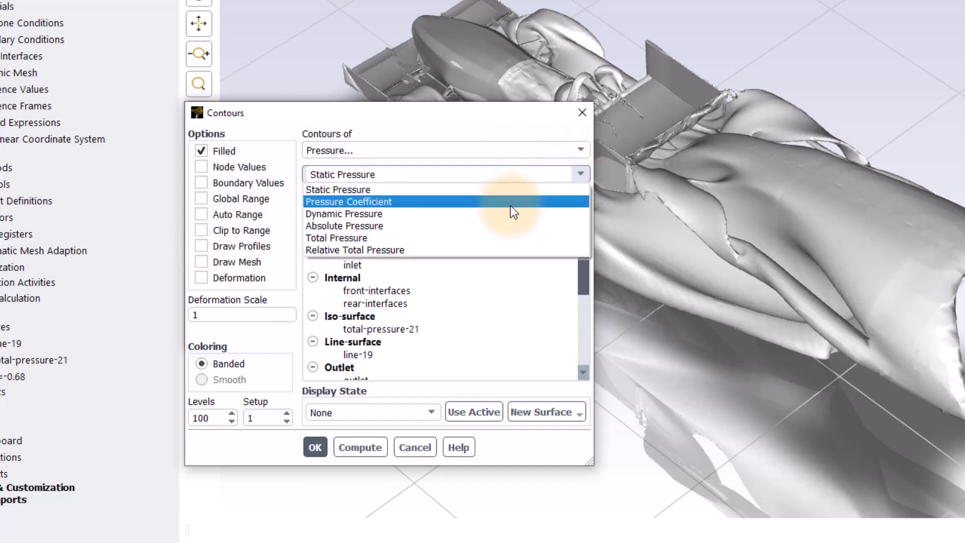
click(489, 237)
scroll(397, 334, down, 2)
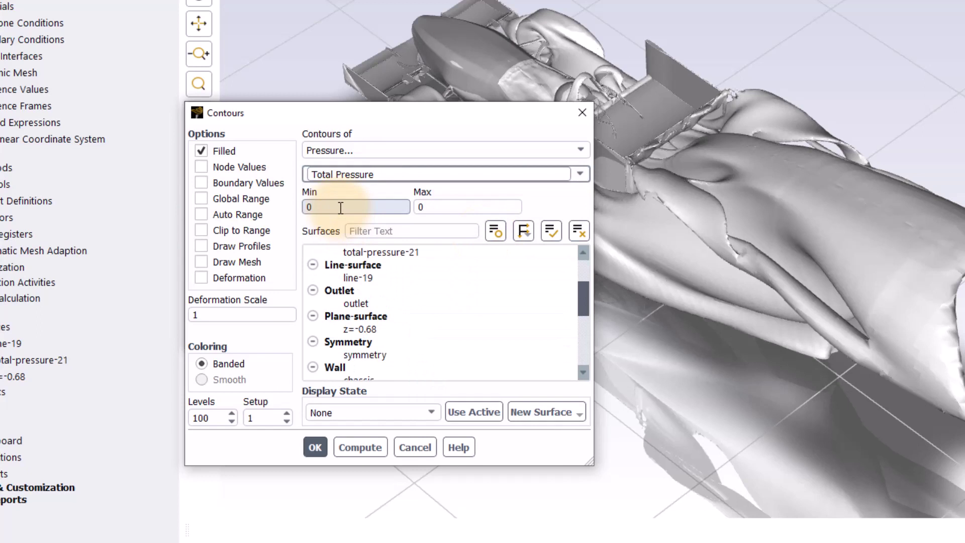
double_click(324, 206)
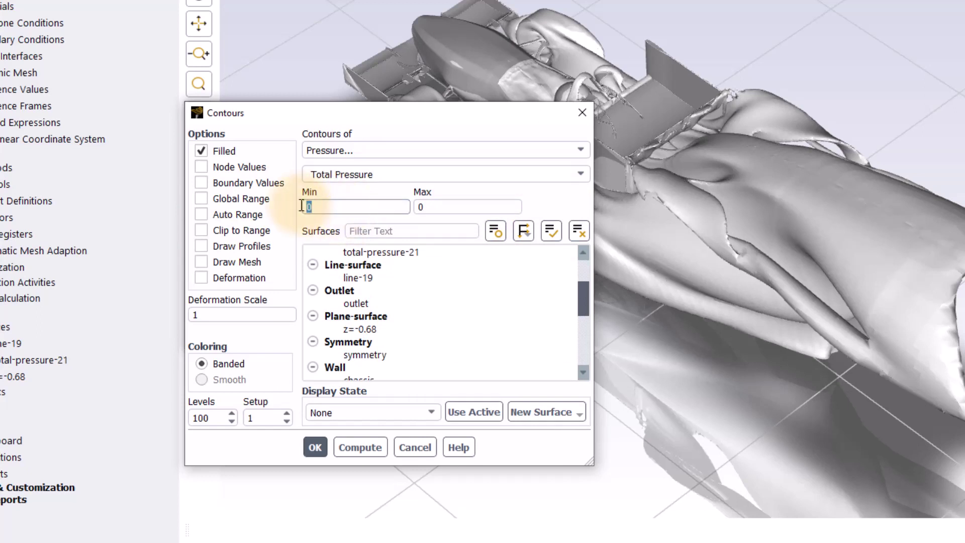
text(-50)
double_click(421, 207)
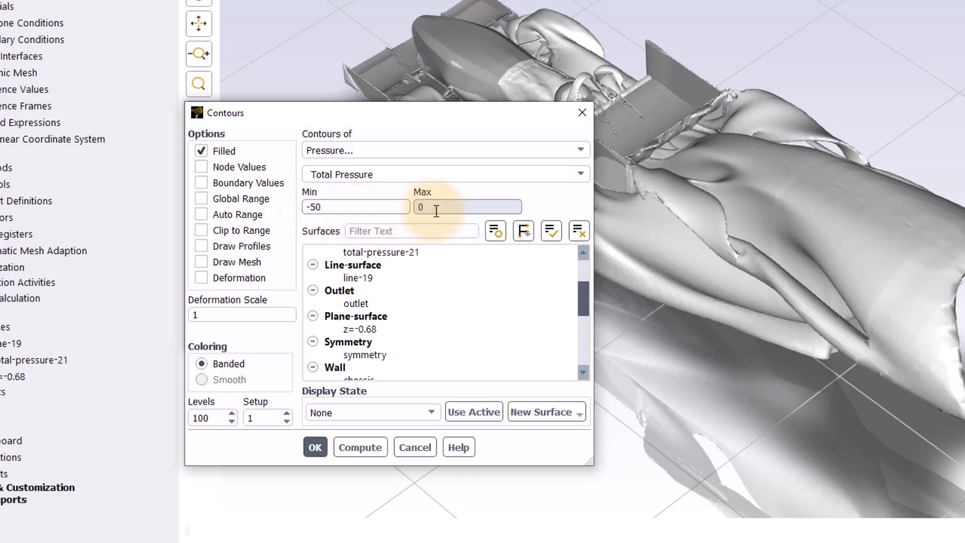
text(5)
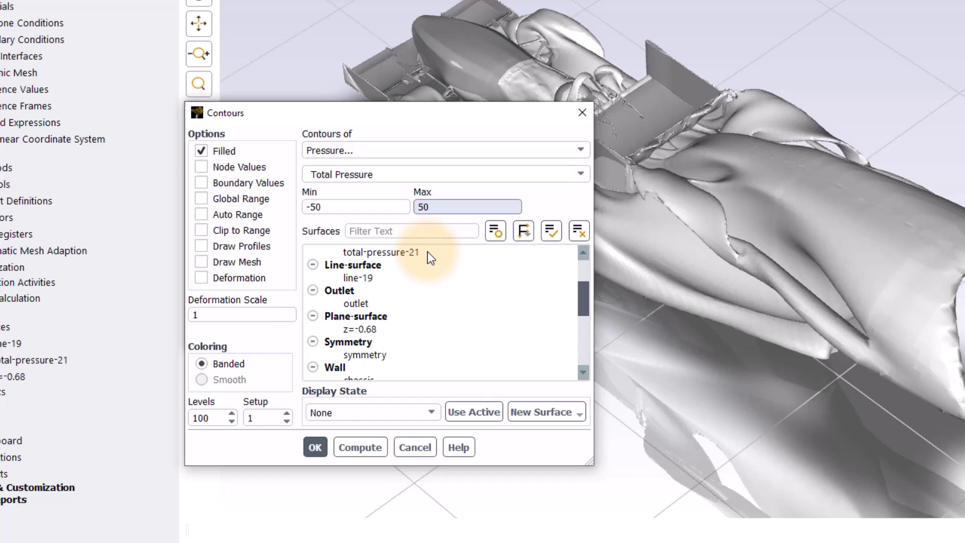
- Apply the contours to the symmetry surface, then run the sweep animation with its dialog moved off the plot
click(398, 347)
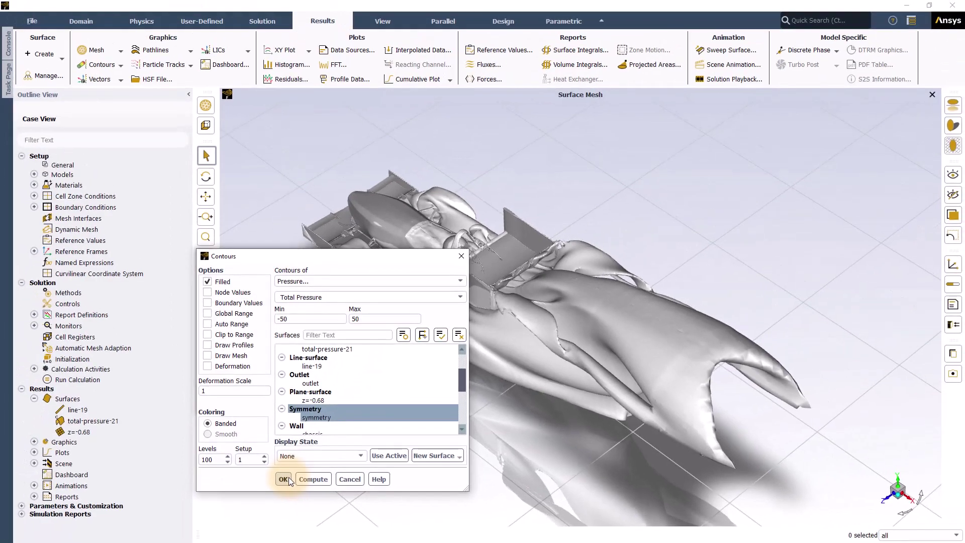
click(284, 478)
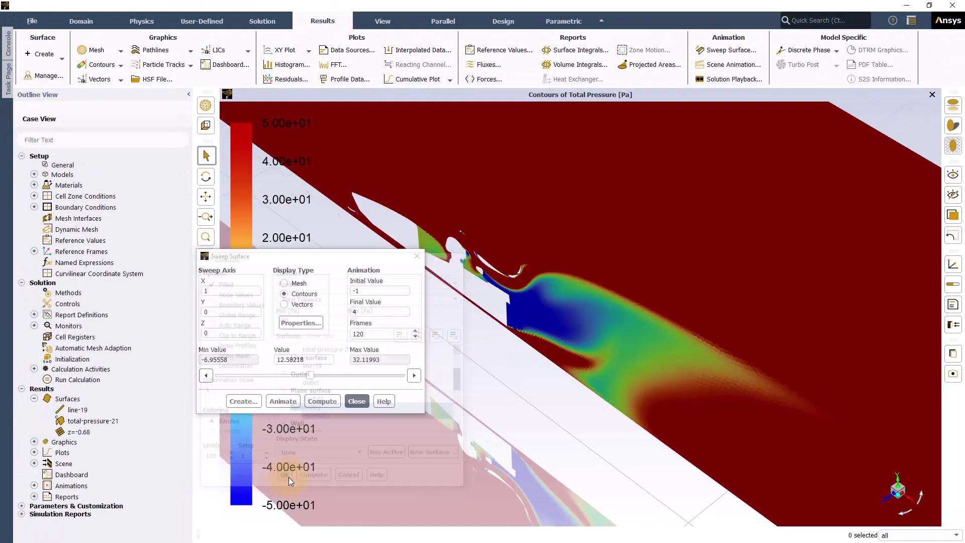
click(284, 401)
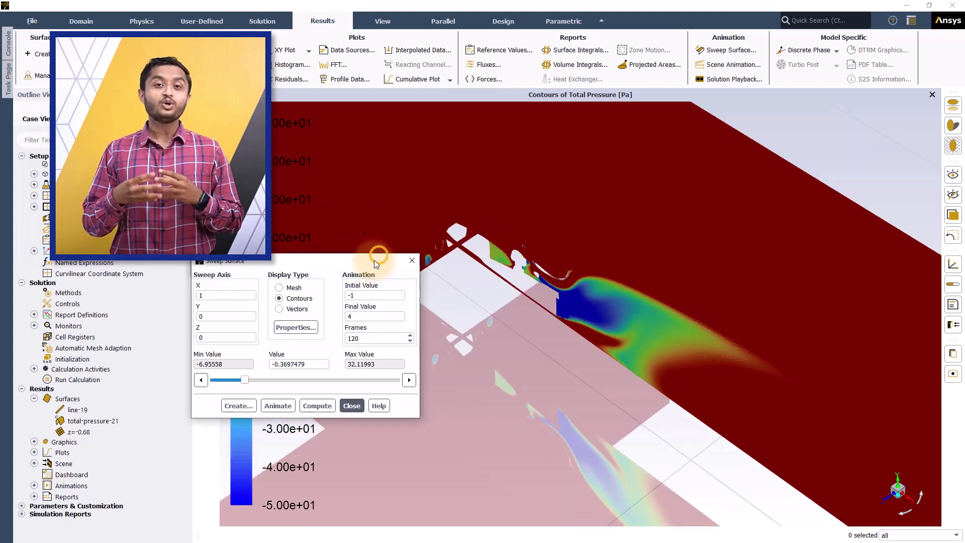
drag(374, 259, 318, 283)
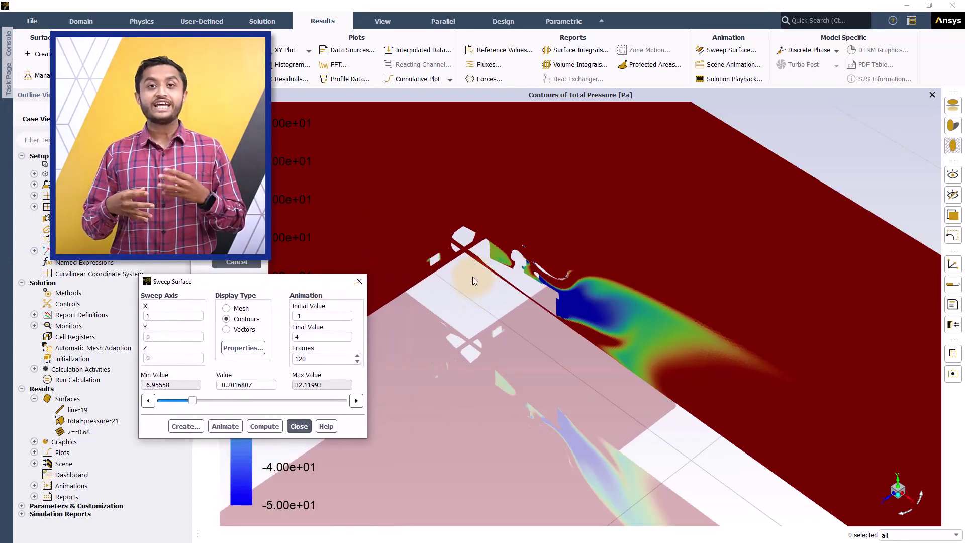